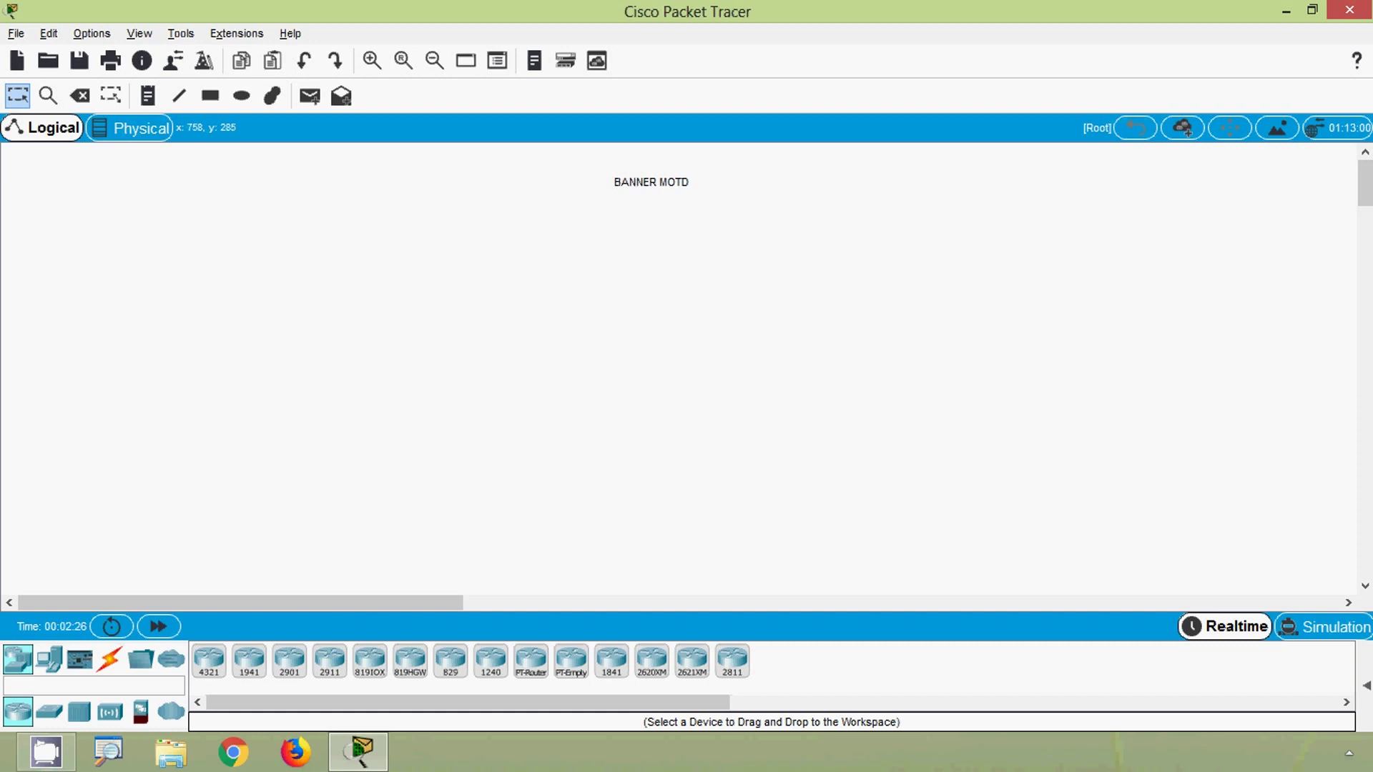
Place a 2960 switch (Switch0) on the canvas and open its CLI tab.
key(alt)
click(49, 712)
click(210, 662)
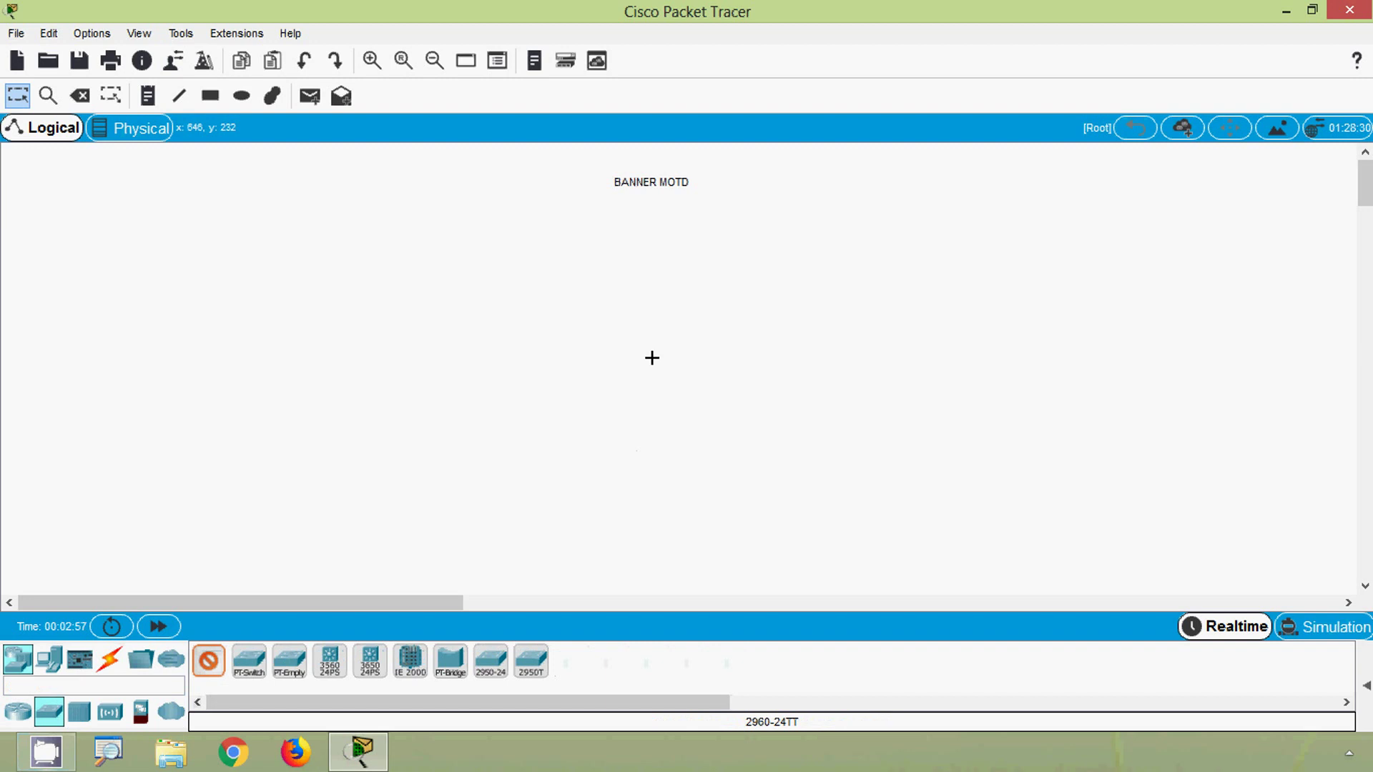
click(659, 387)
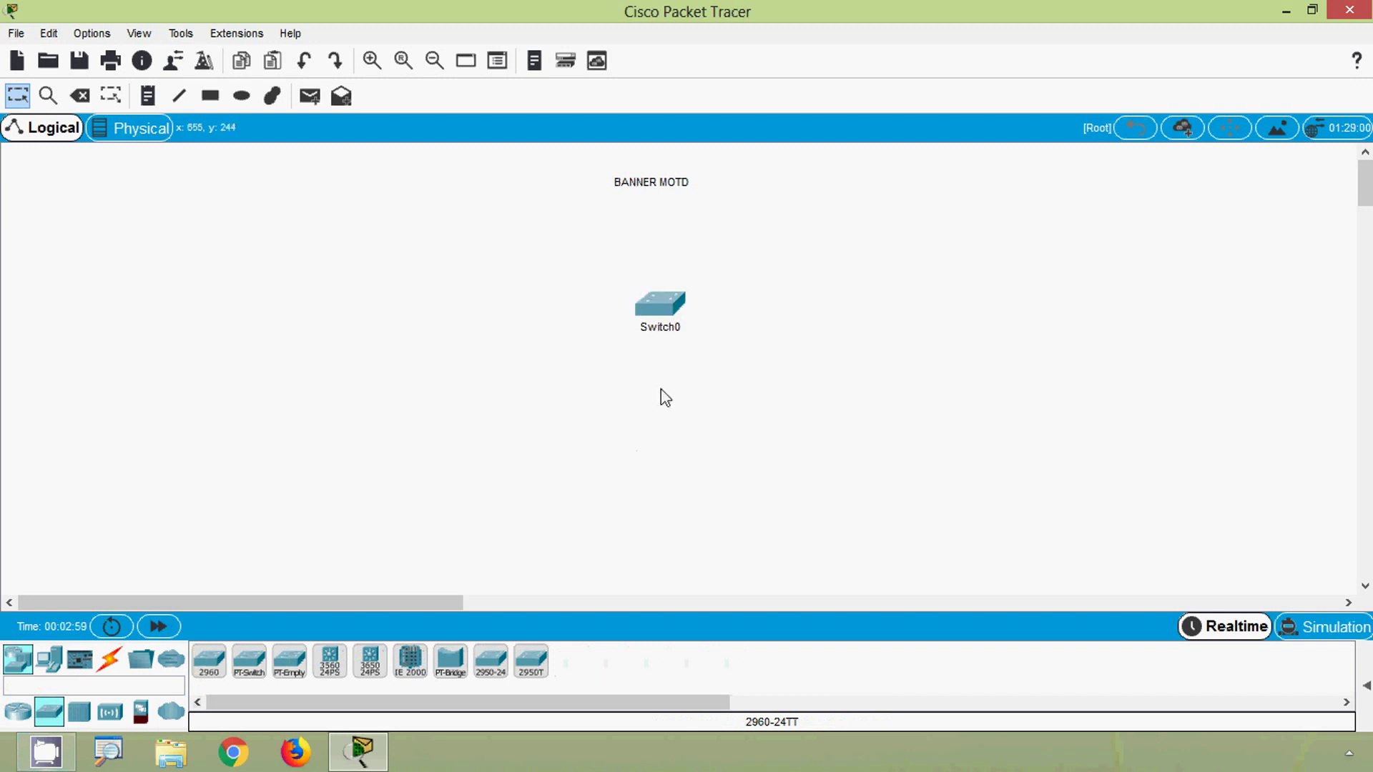
click(659, 285)
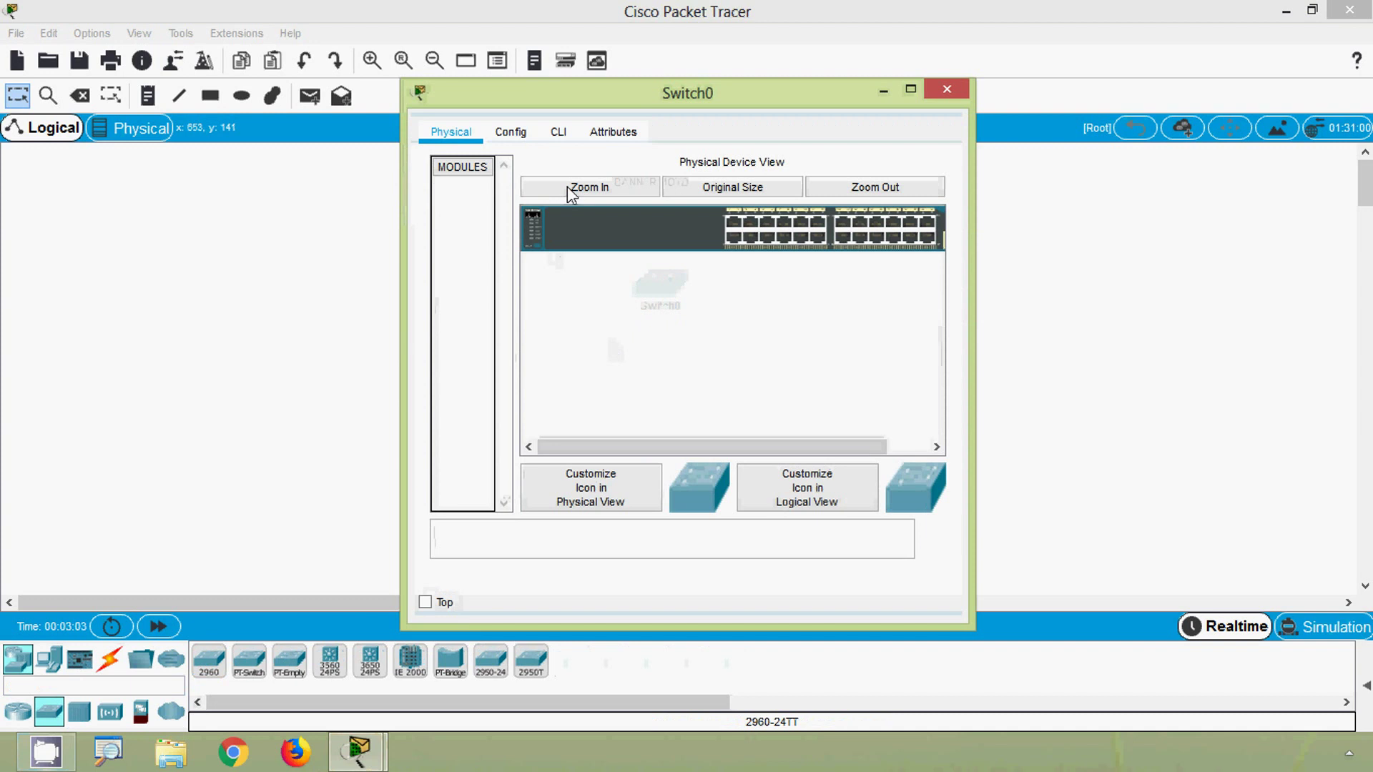
click(557, 133)
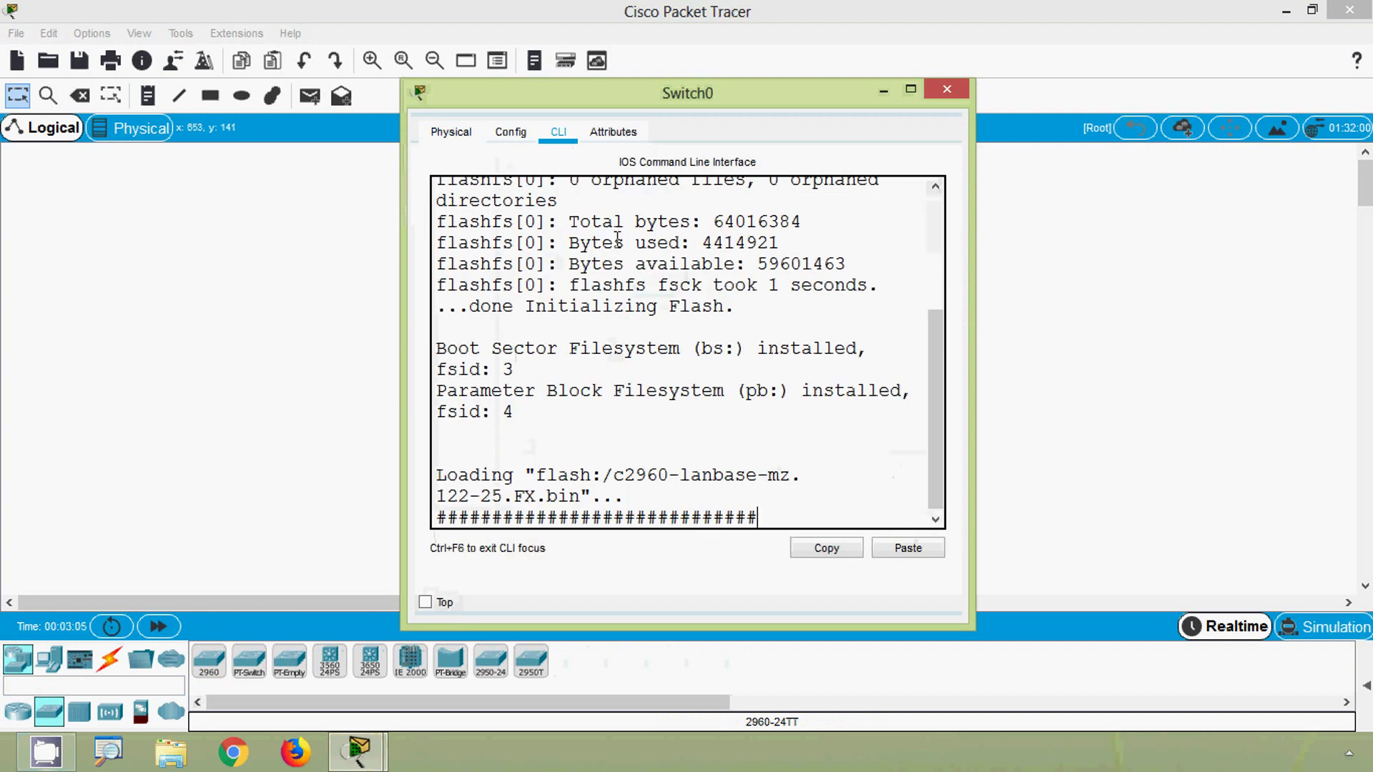
drag(653, 95, 648, 73)
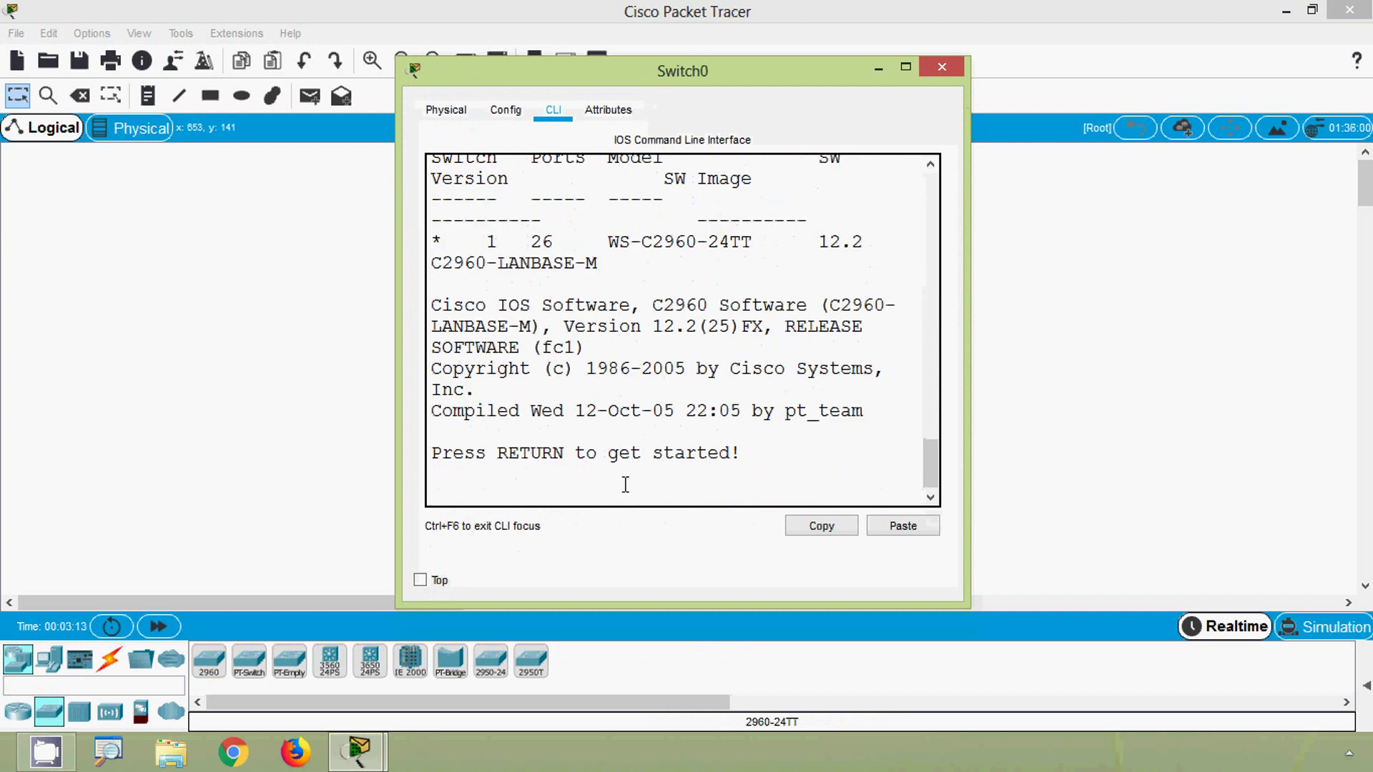
Start the console session at the Switch> user-mode prompt, ready for typing.
key(Return)
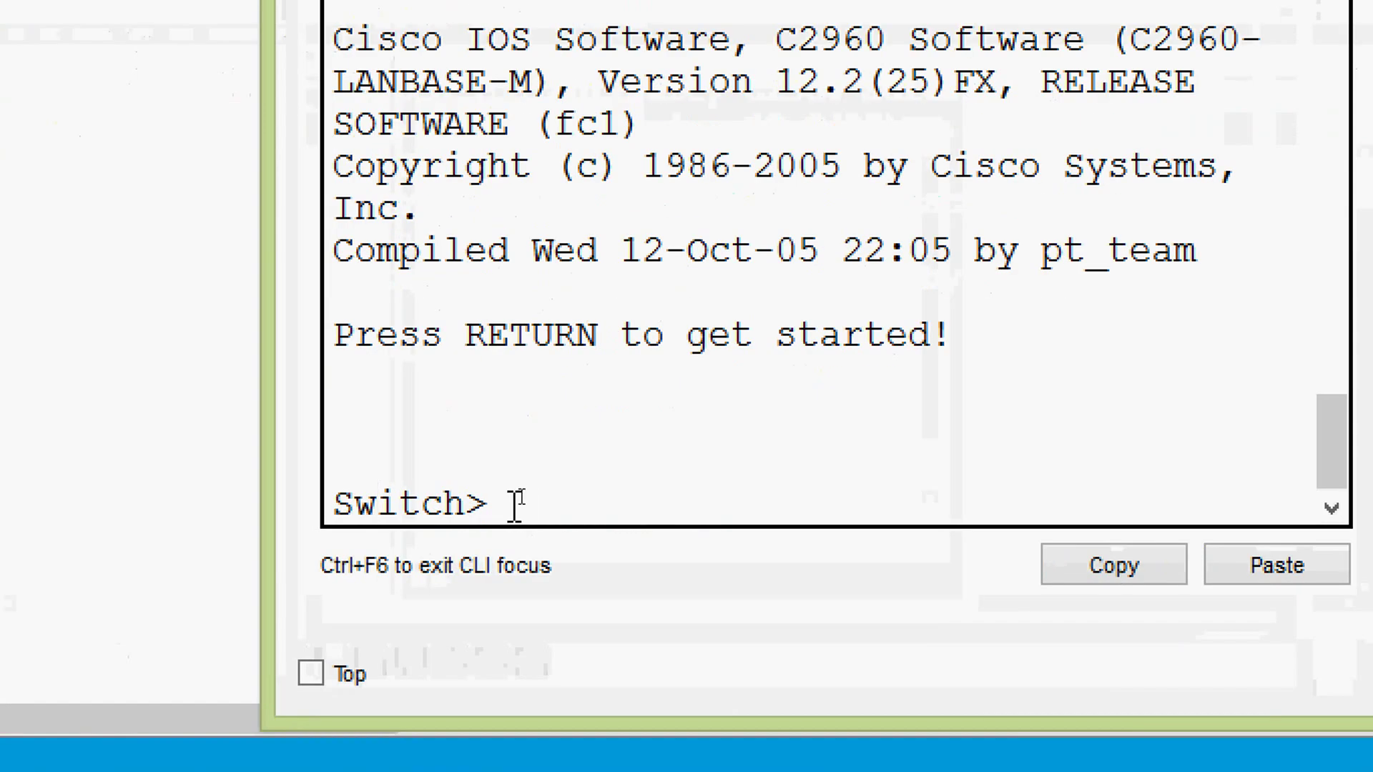
drag(512, 505, 322, 505)
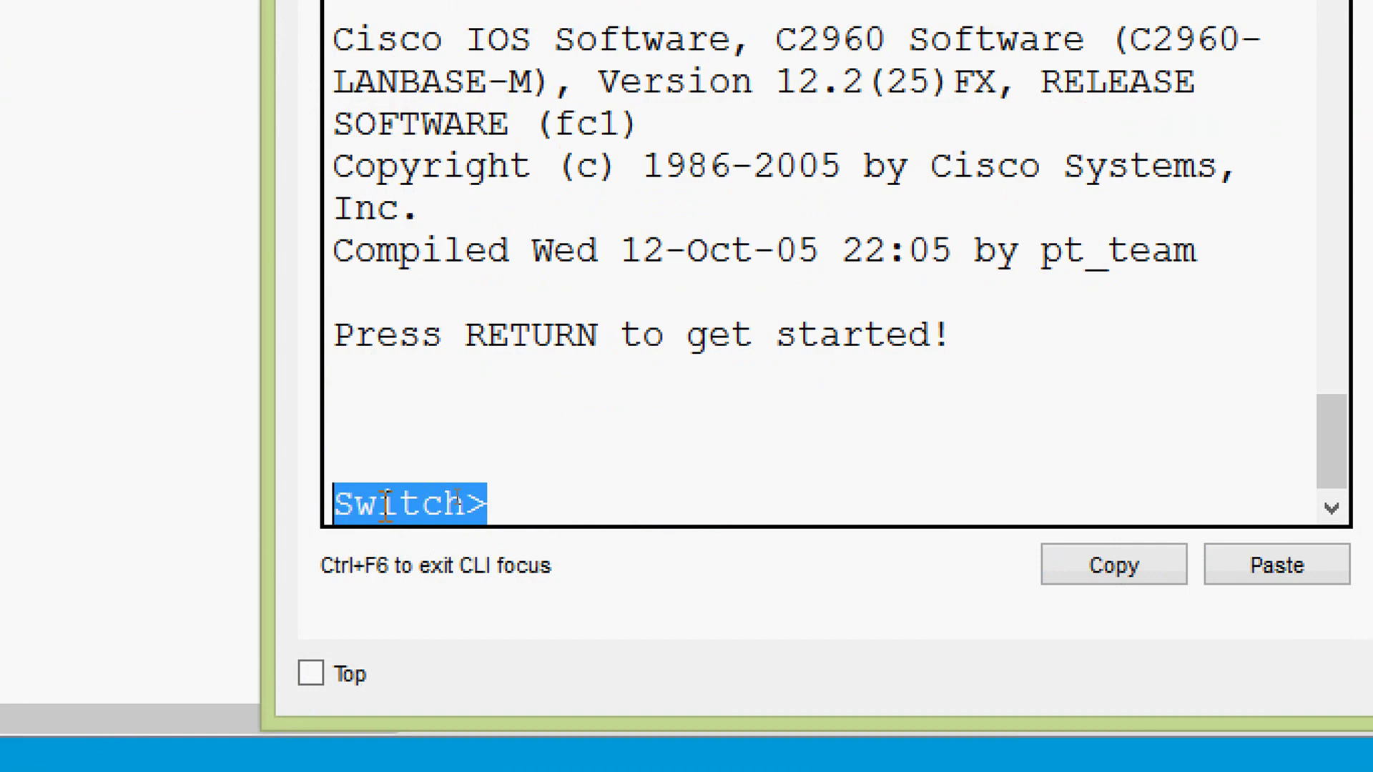
click(557, 520)
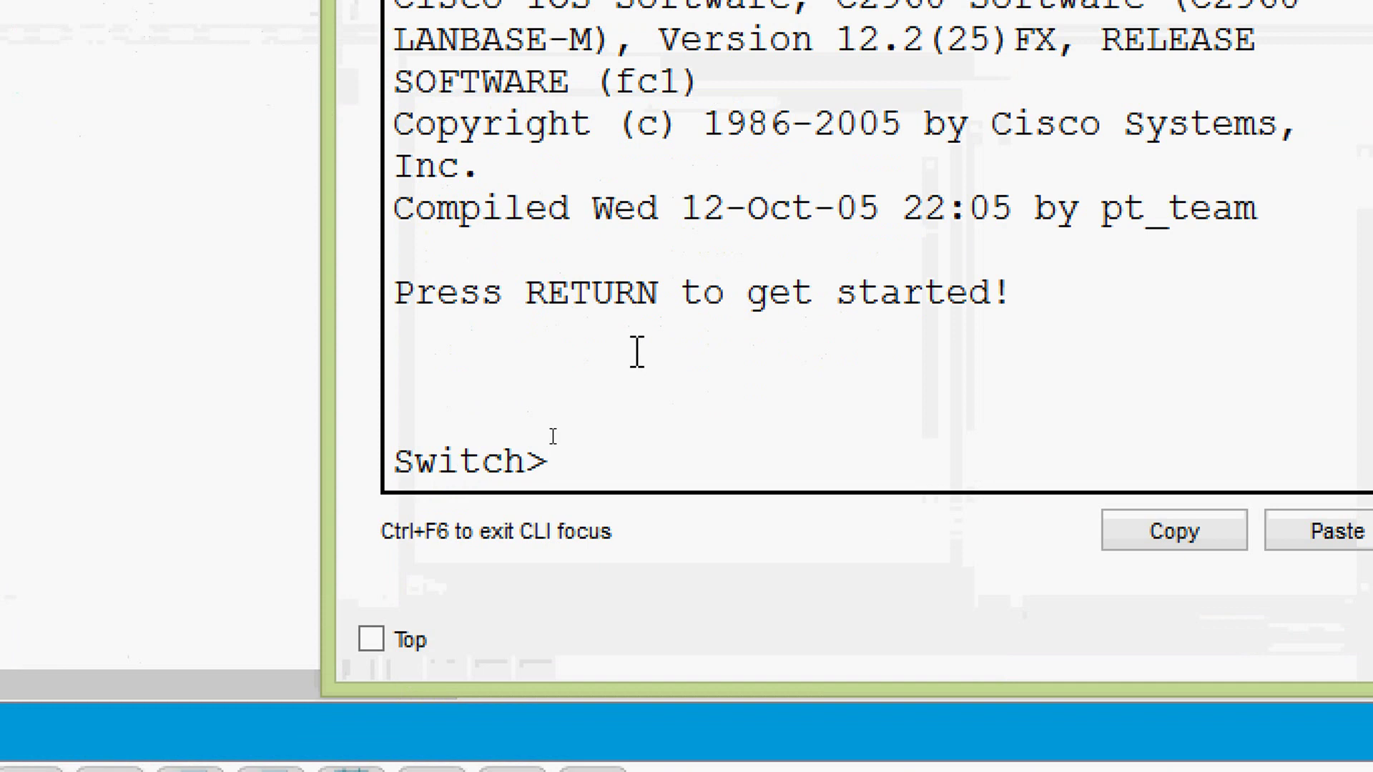
Enter privileged mode with enable, then global configuration with configure terminal.
text(ENA)
key(Tab)
key(Return)
key(Return)
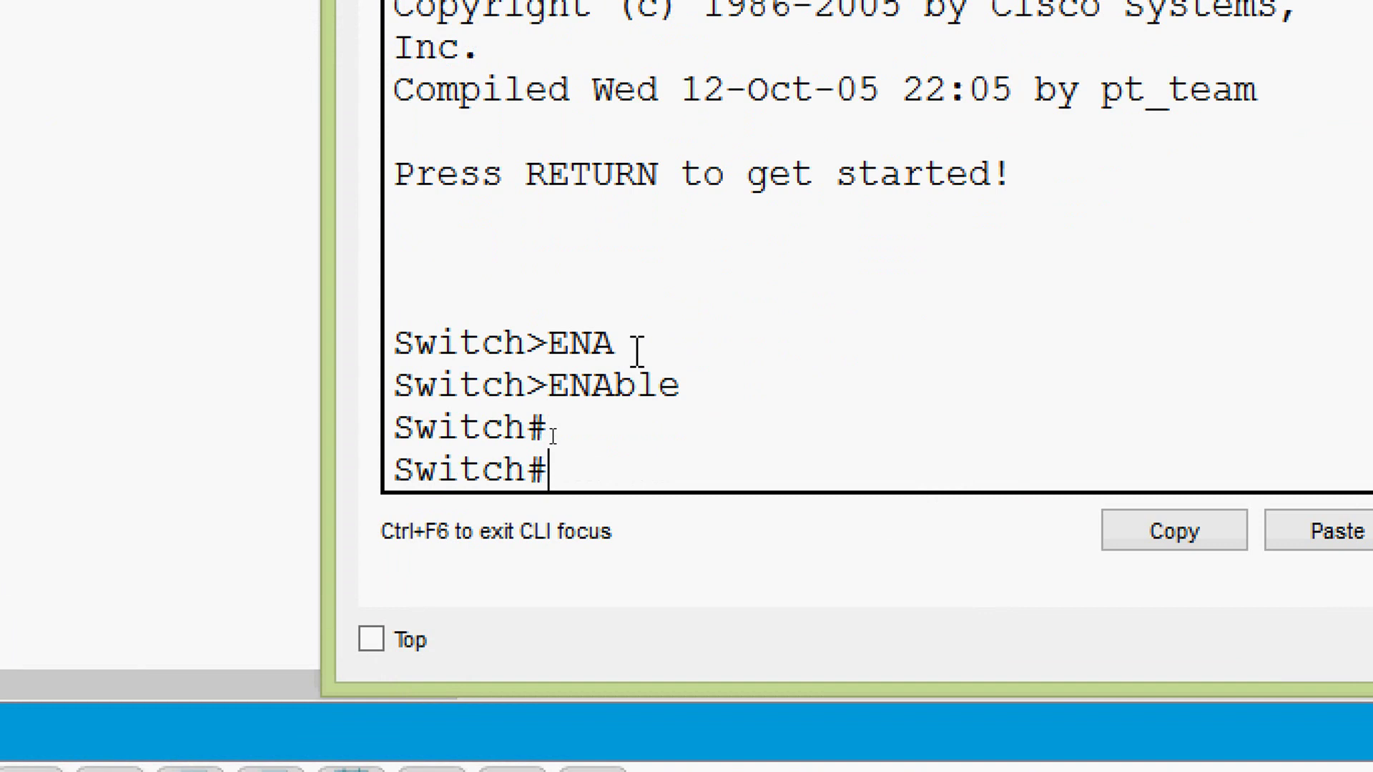
text(conf)
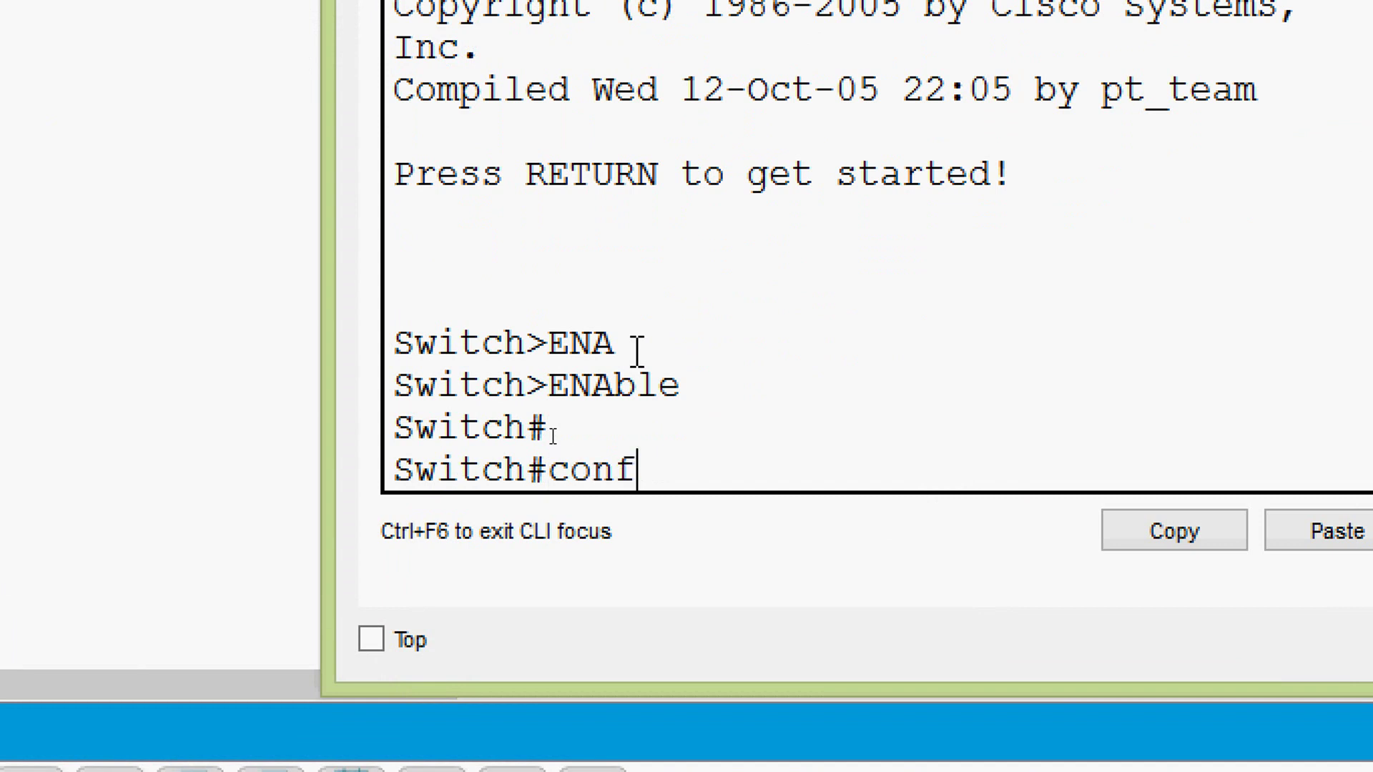
key(Tab)
text(t)
key(Tab)
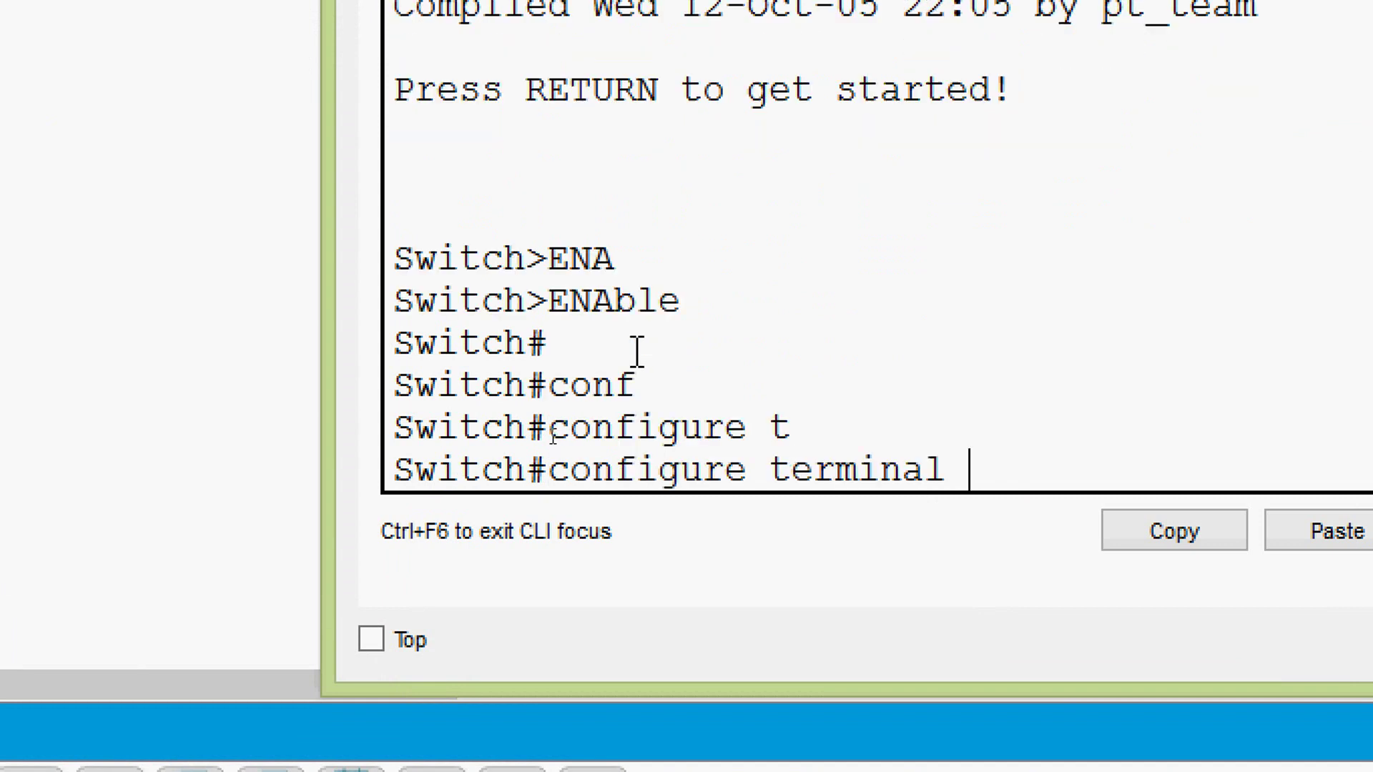
key(Return)
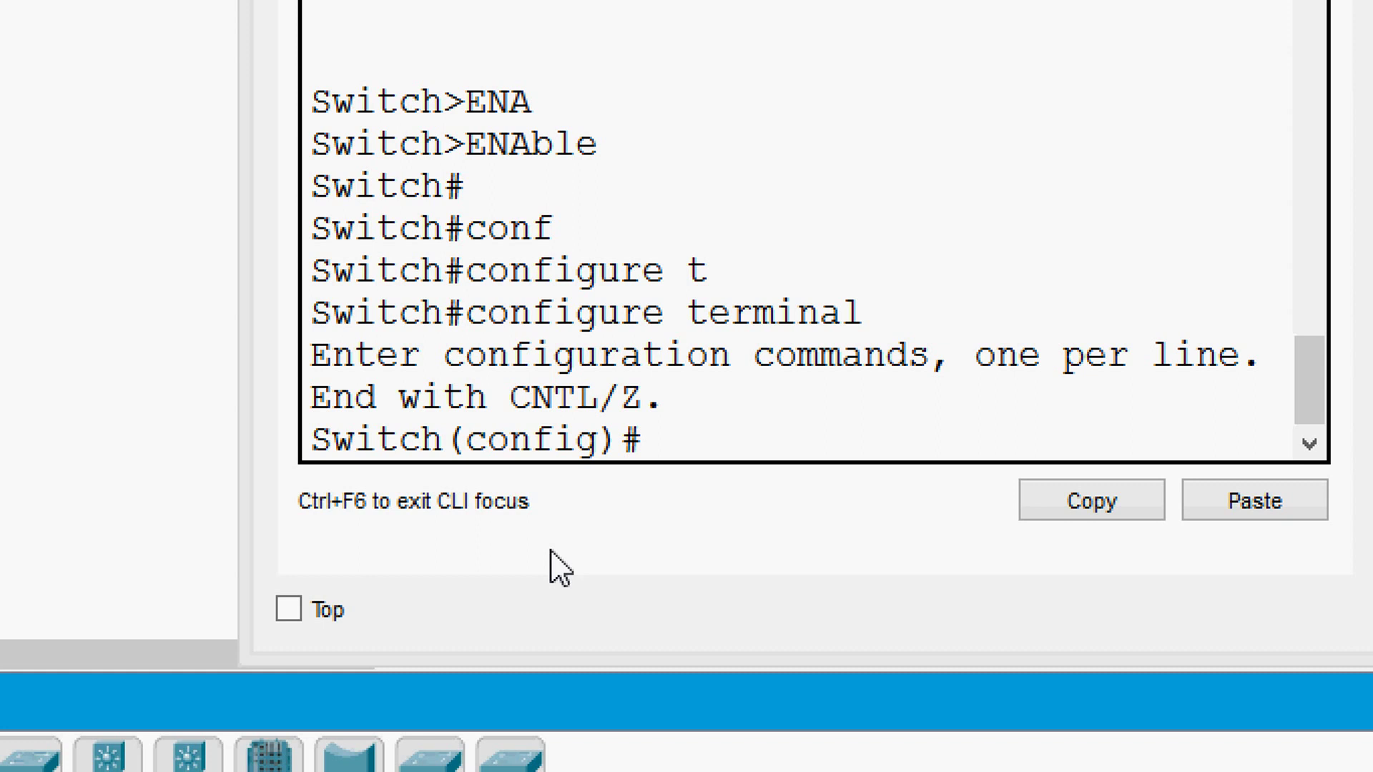
List the global configuration commands with ? and widen the switch window to read them.
click(683, 451)
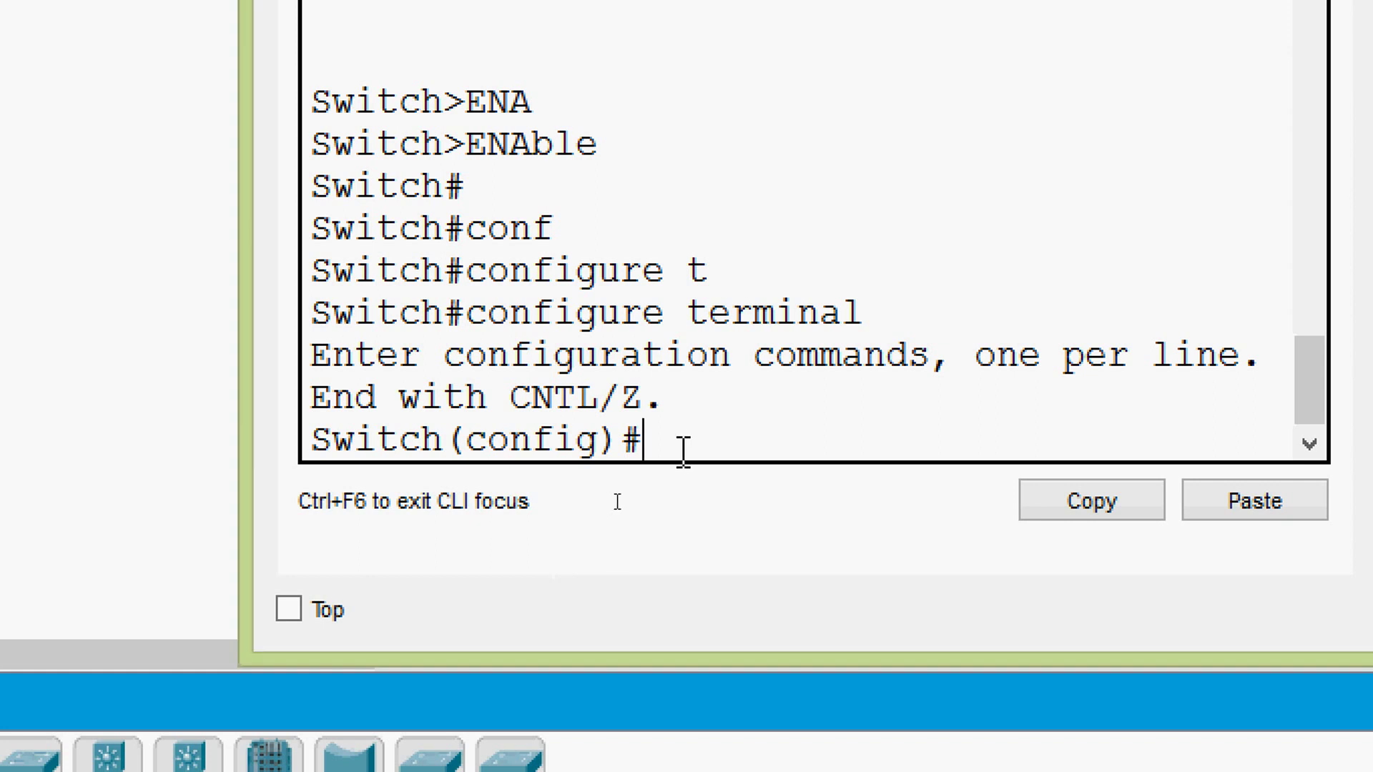
text(?)
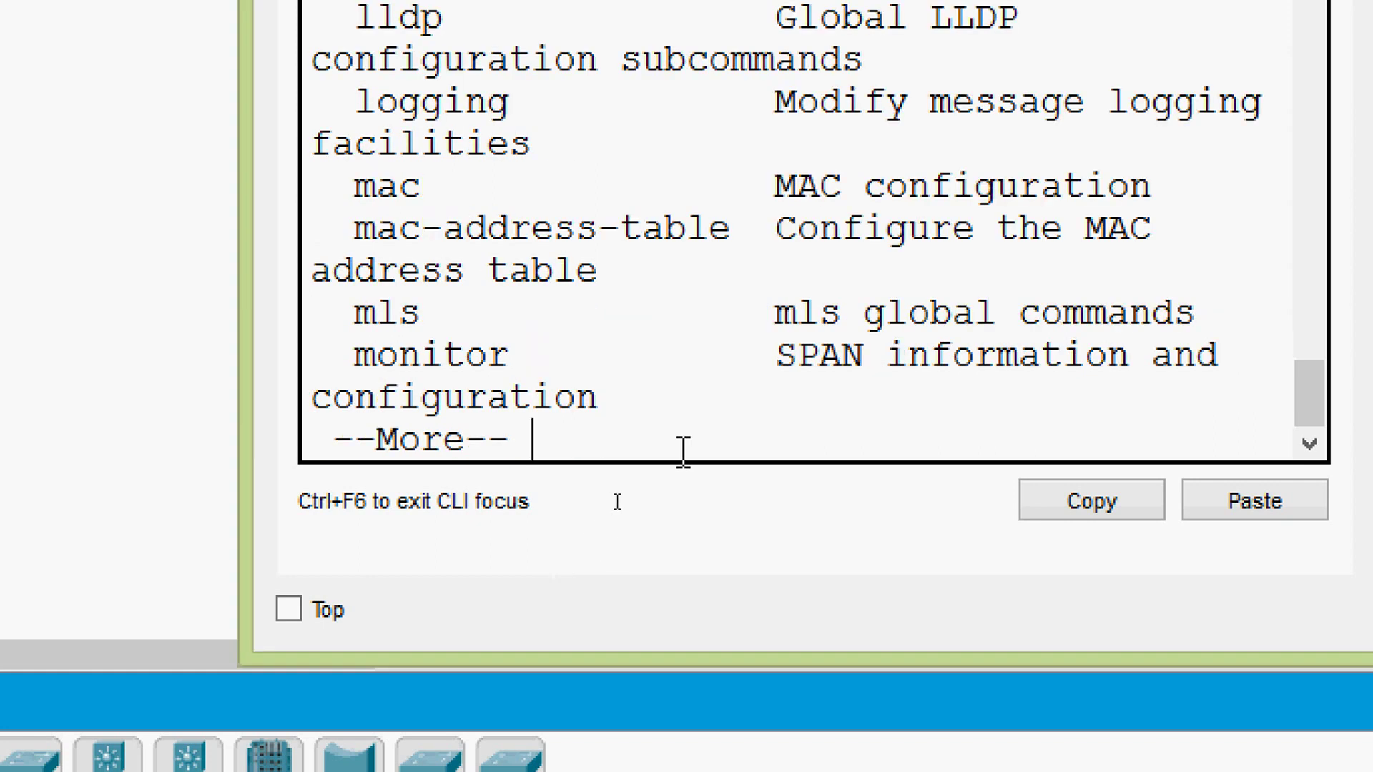
scroll(551, 297, up, 3)
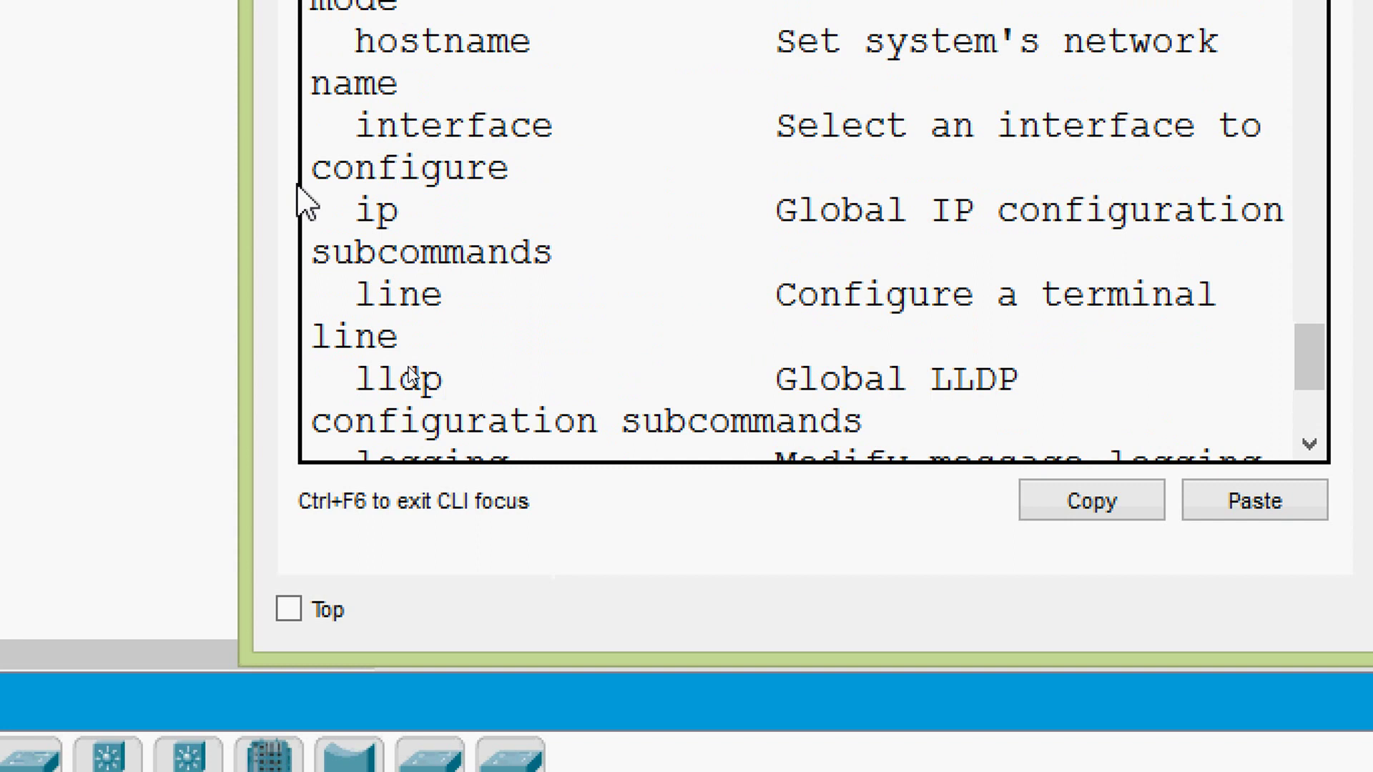
drag(239, 190, 0, 264)
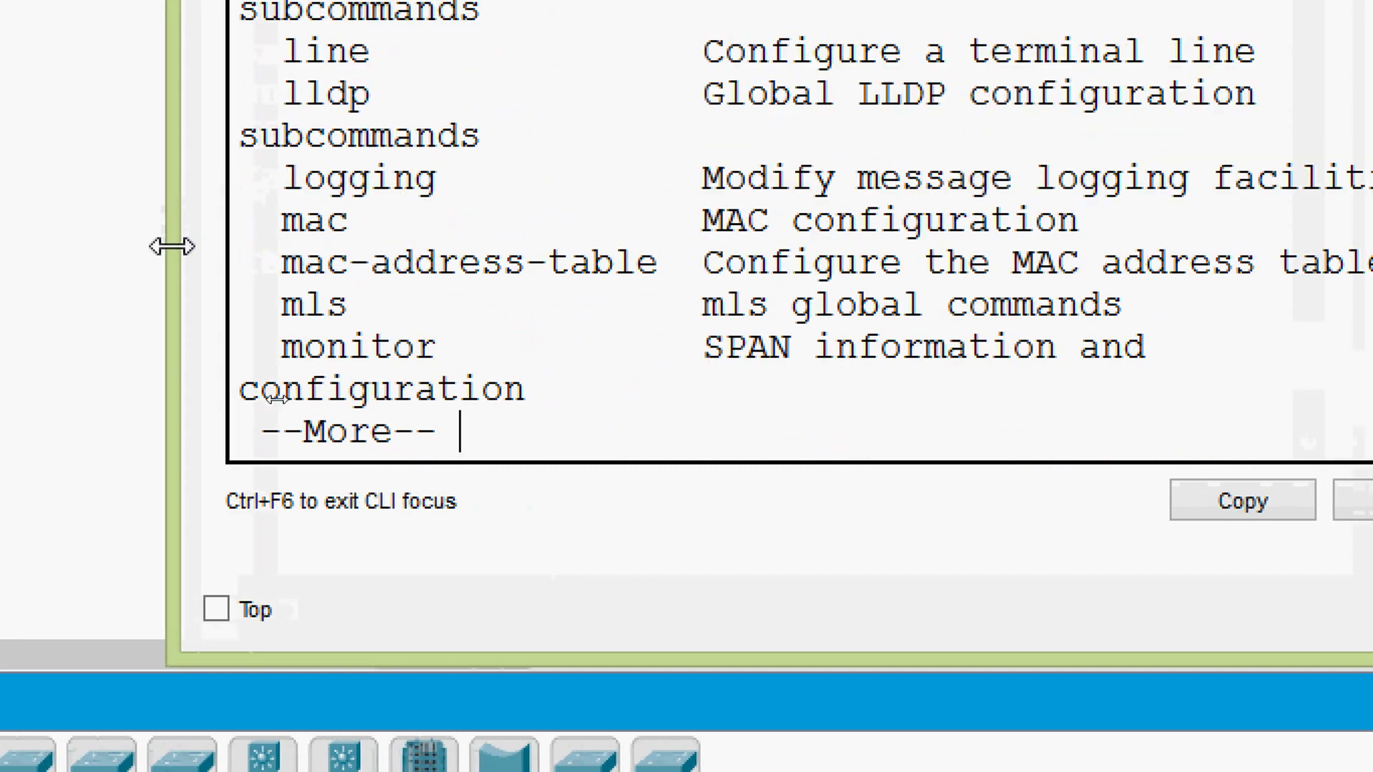
drag(172, 265, 147, 266)
scroll(389, 267, up, 5)
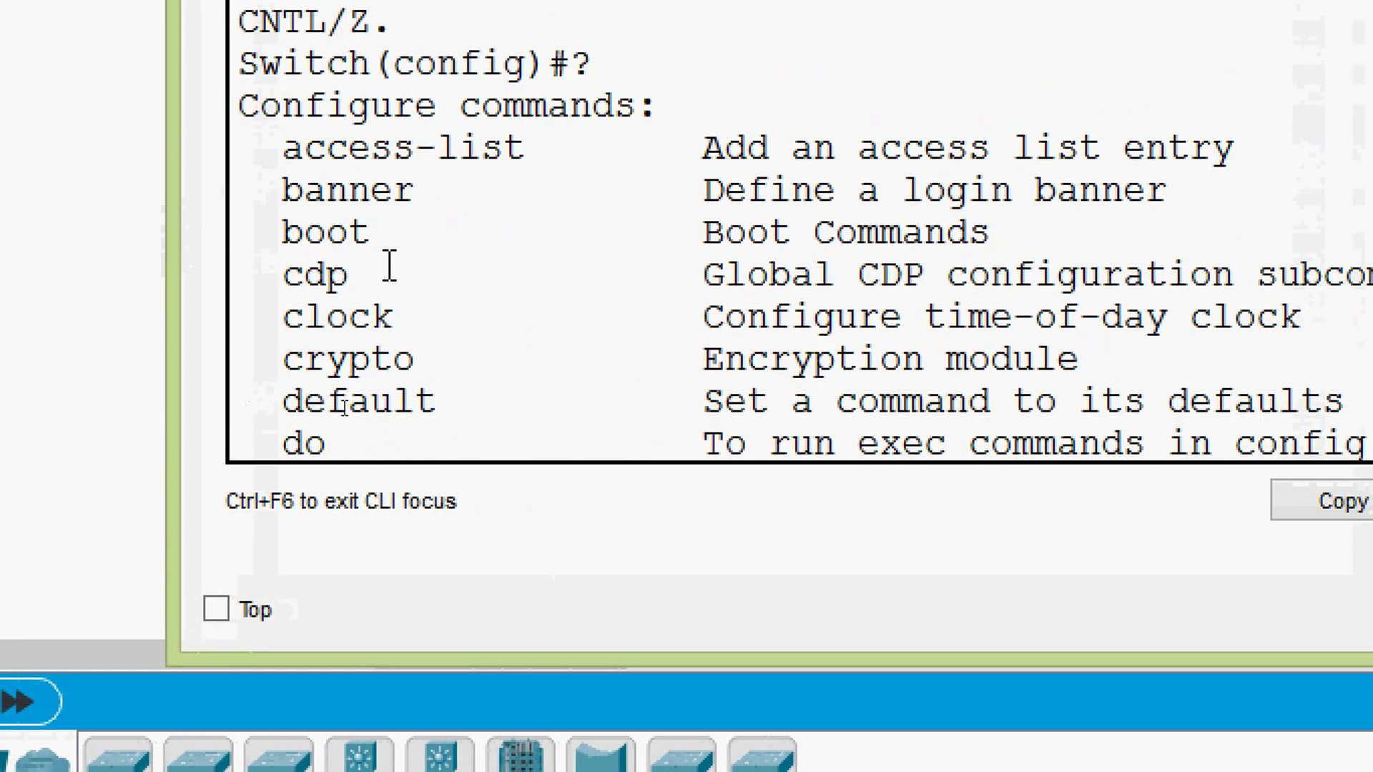
scroll(326, 362, down, 1)
scroll(309, 240, up, 1)
drag(283, 192, 1173, 193)
click(815, 279)
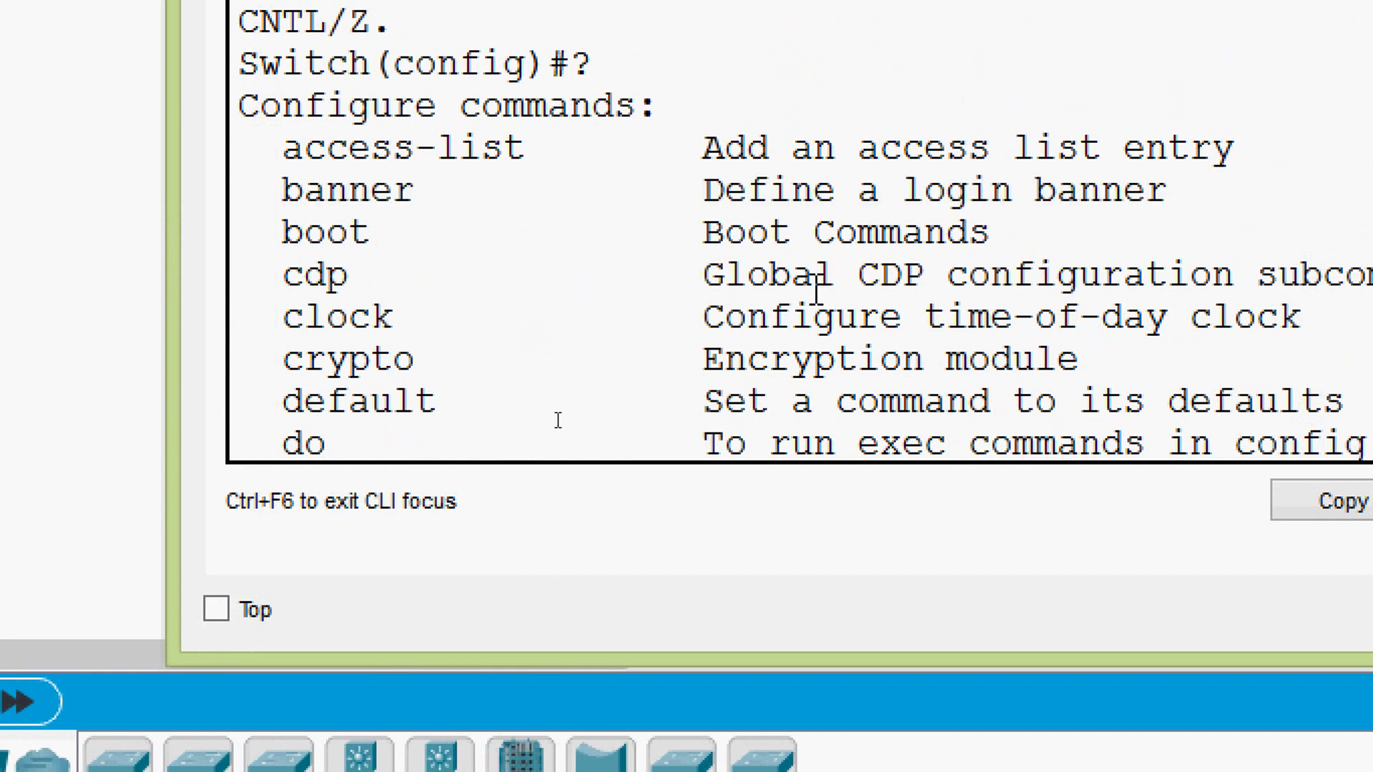
Show help for banner ? and banner motd ? to see the delimited-text syntax.
text(q)
text(banner)
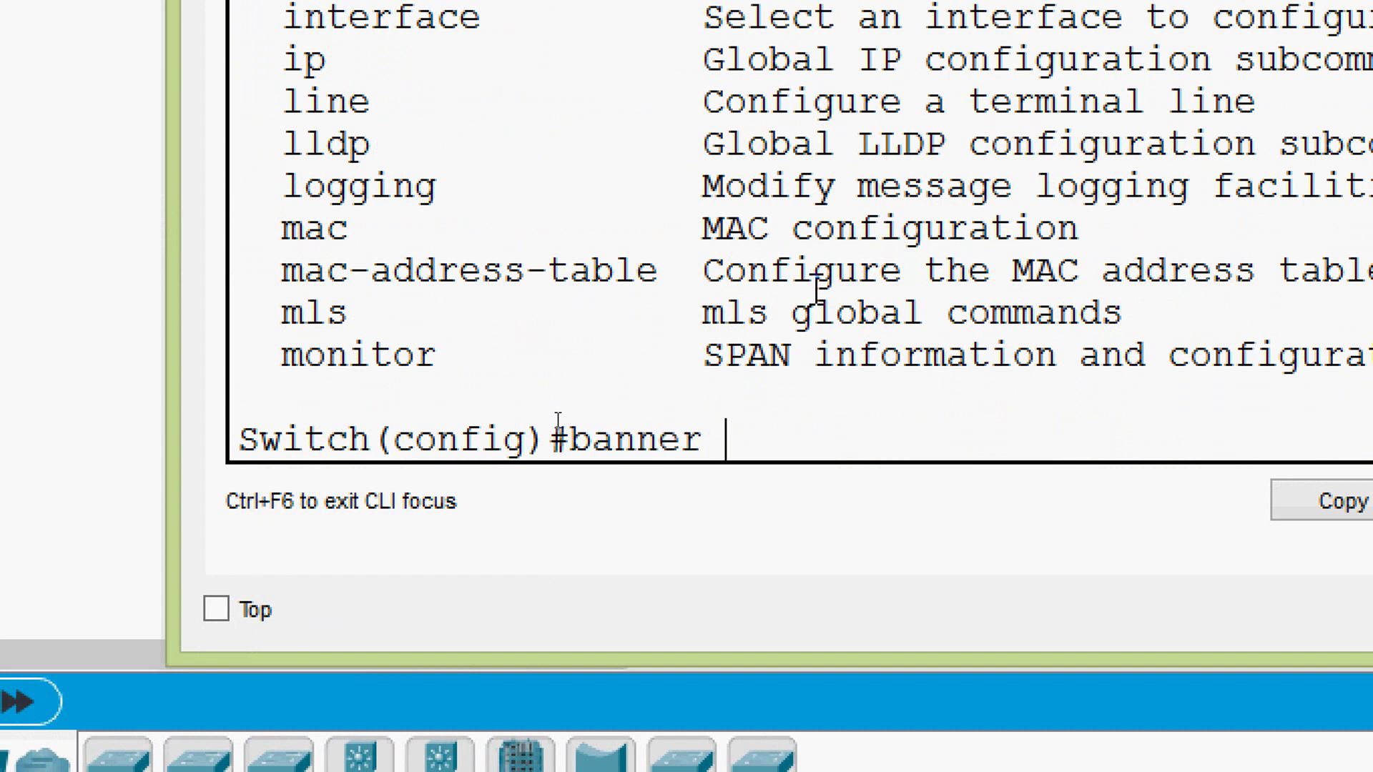
text(?)
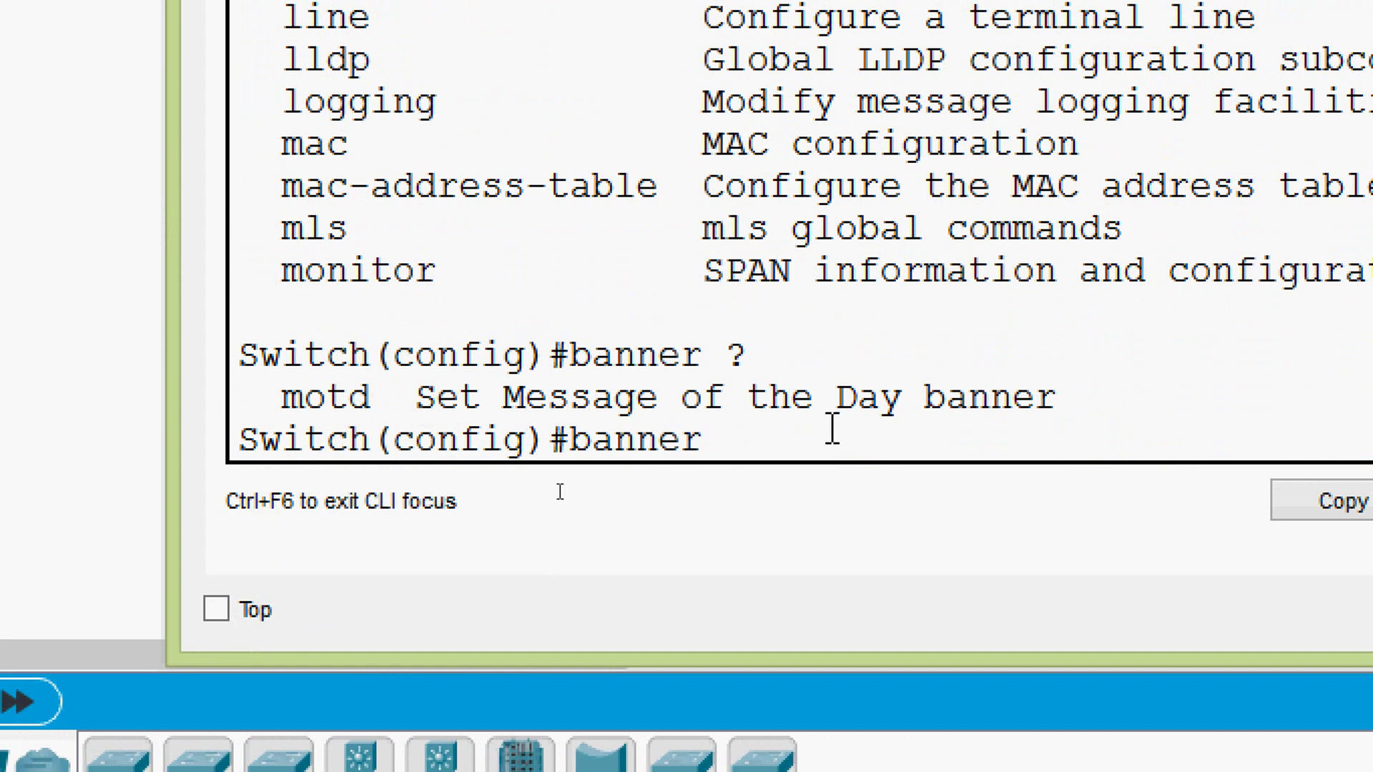
text(mot)
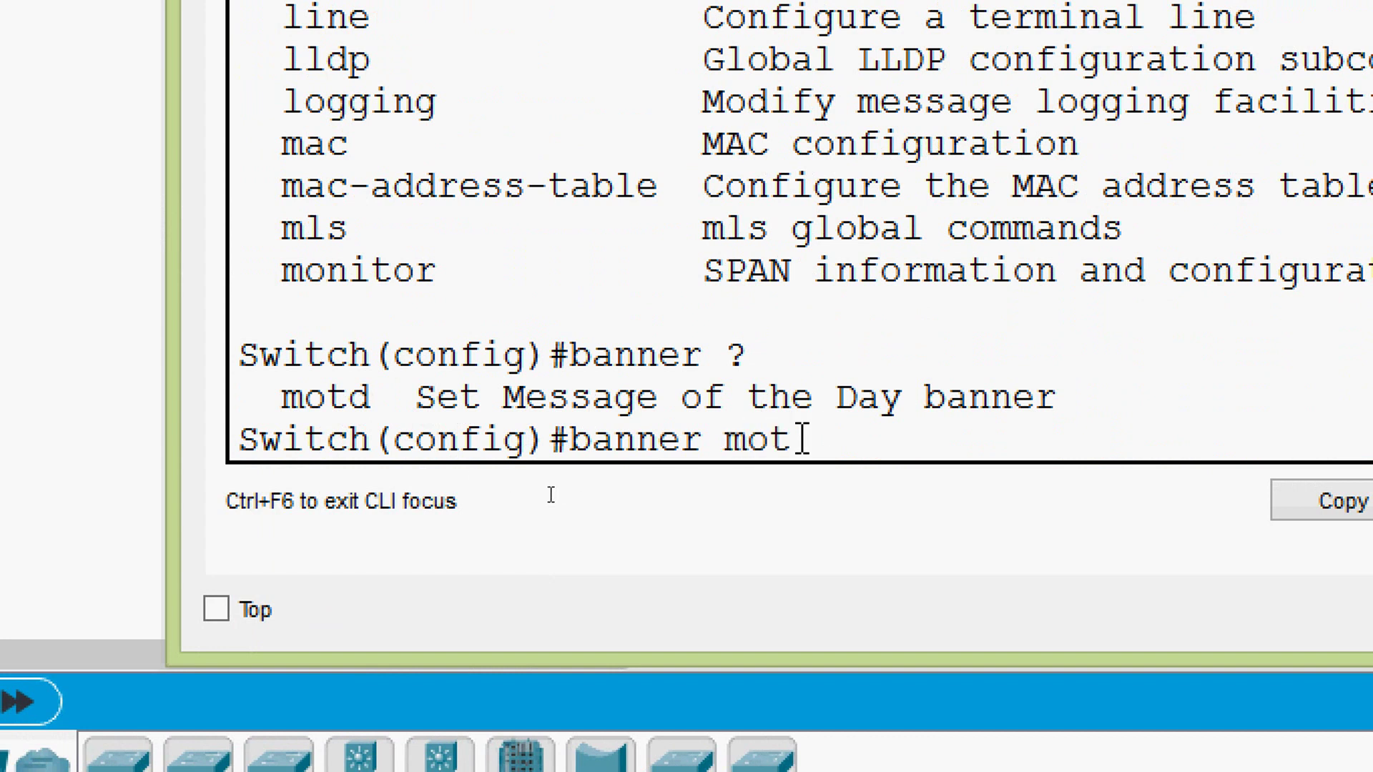
text(d)
key(Tab)
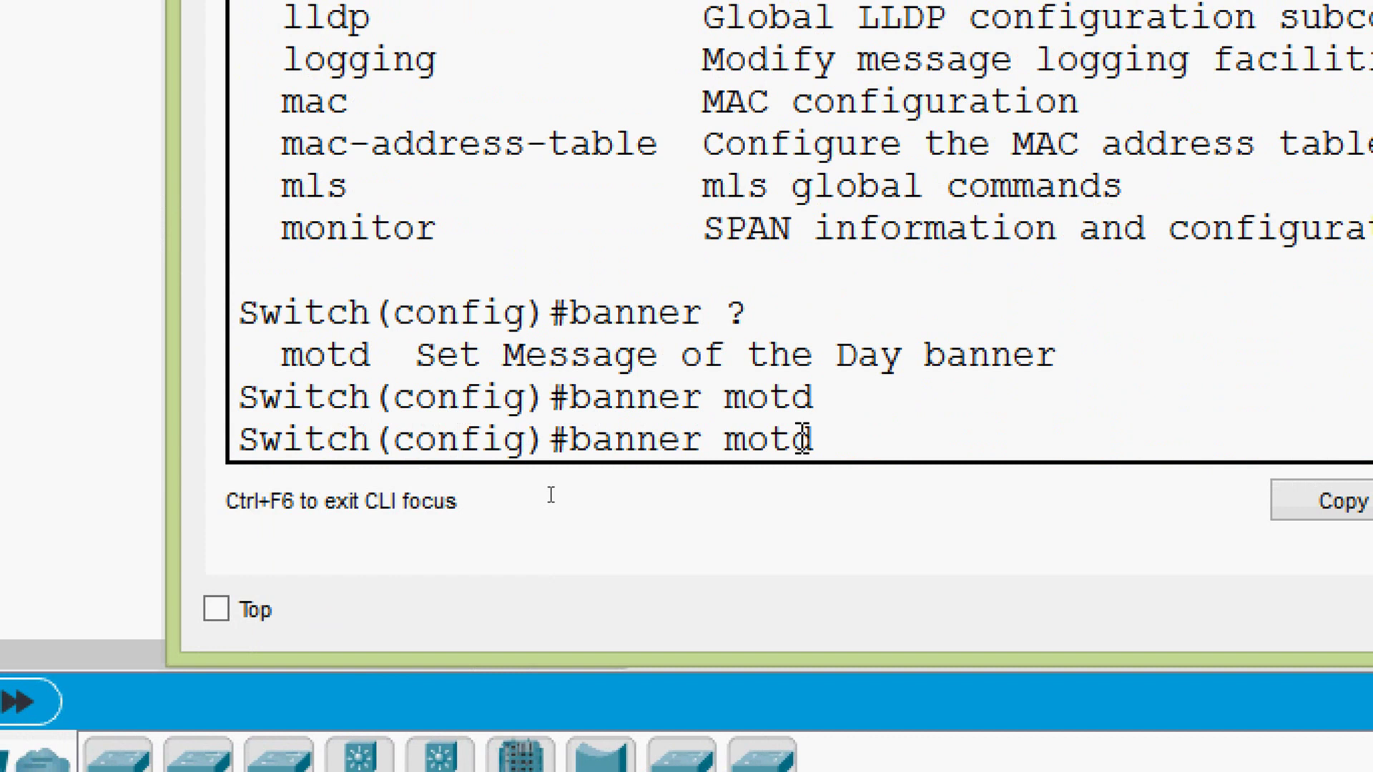
text(?)
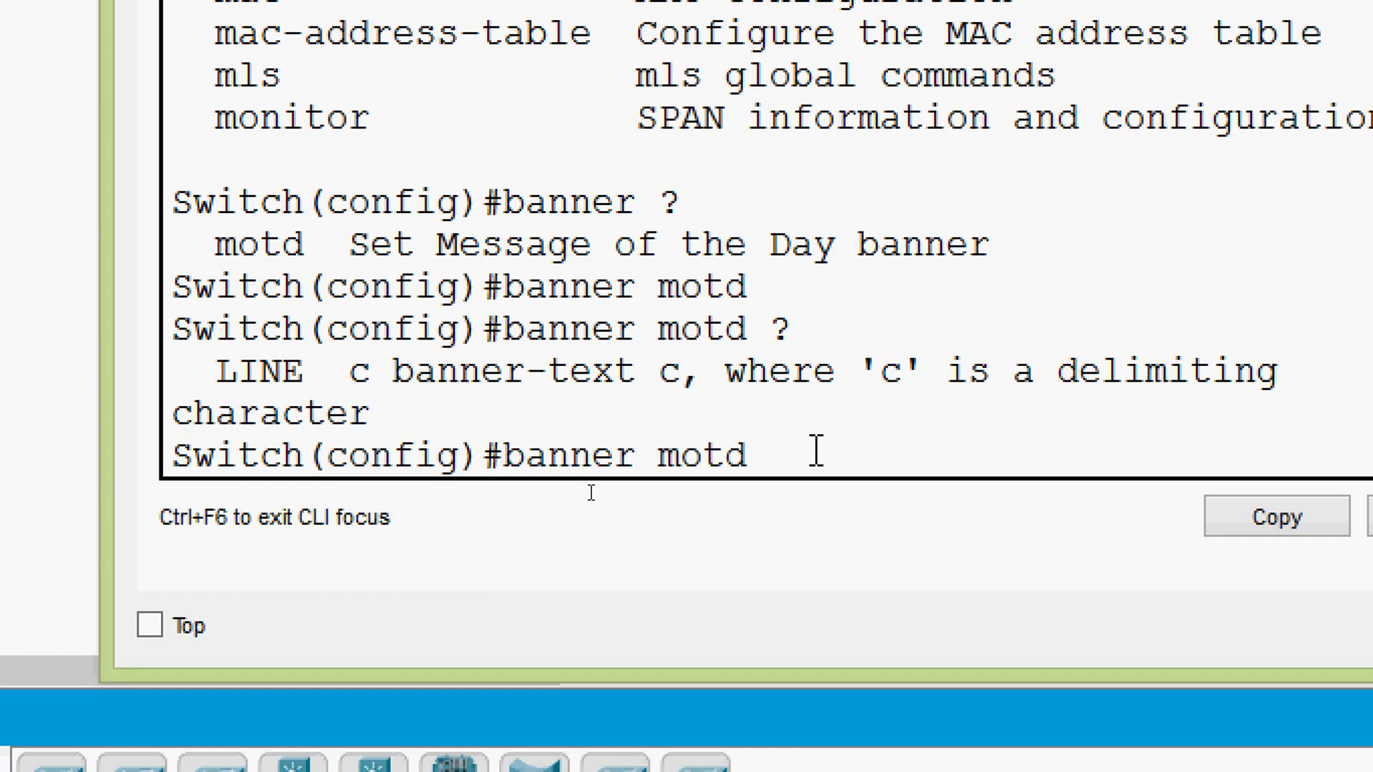
text(?)
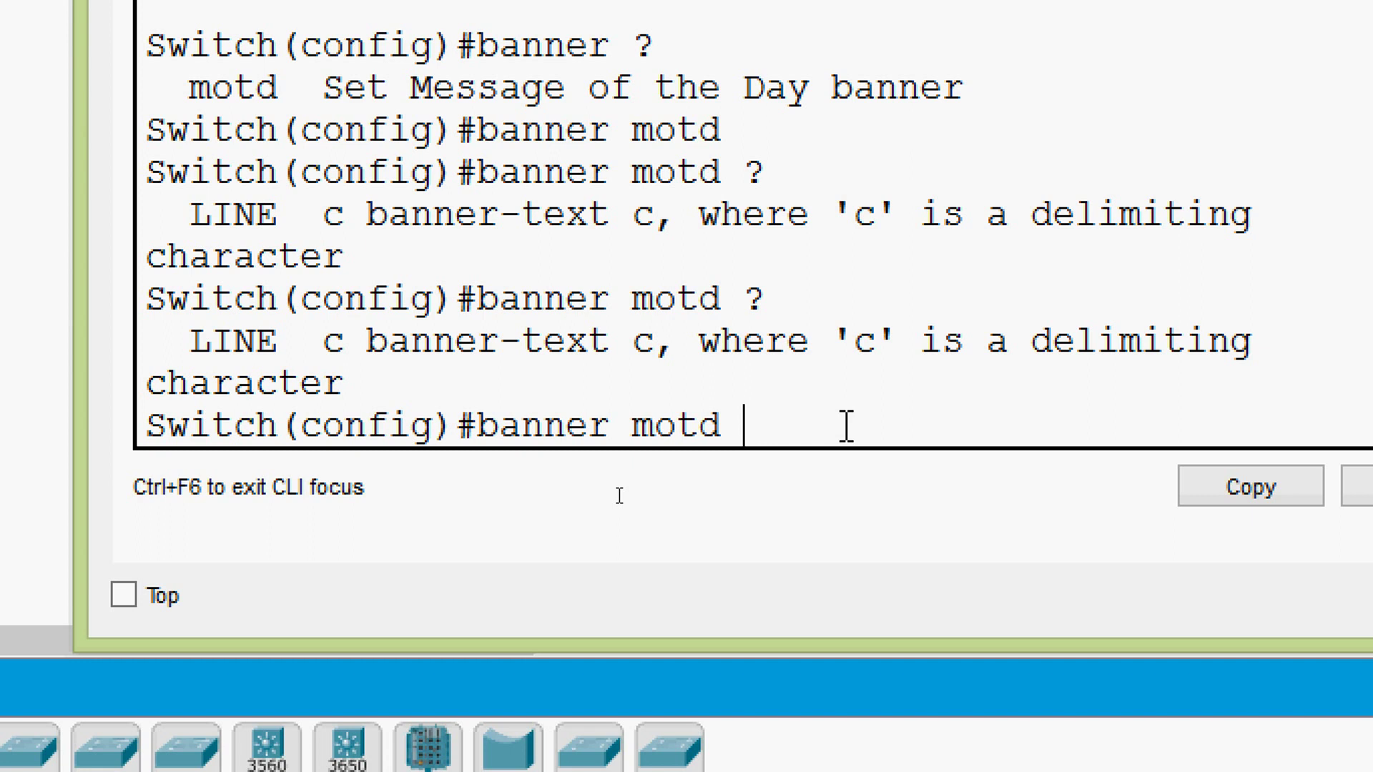
Type the banner text '$ Warning! Unauthorized access is strictly prohibited $' after banner motd.
text($ Warning!)
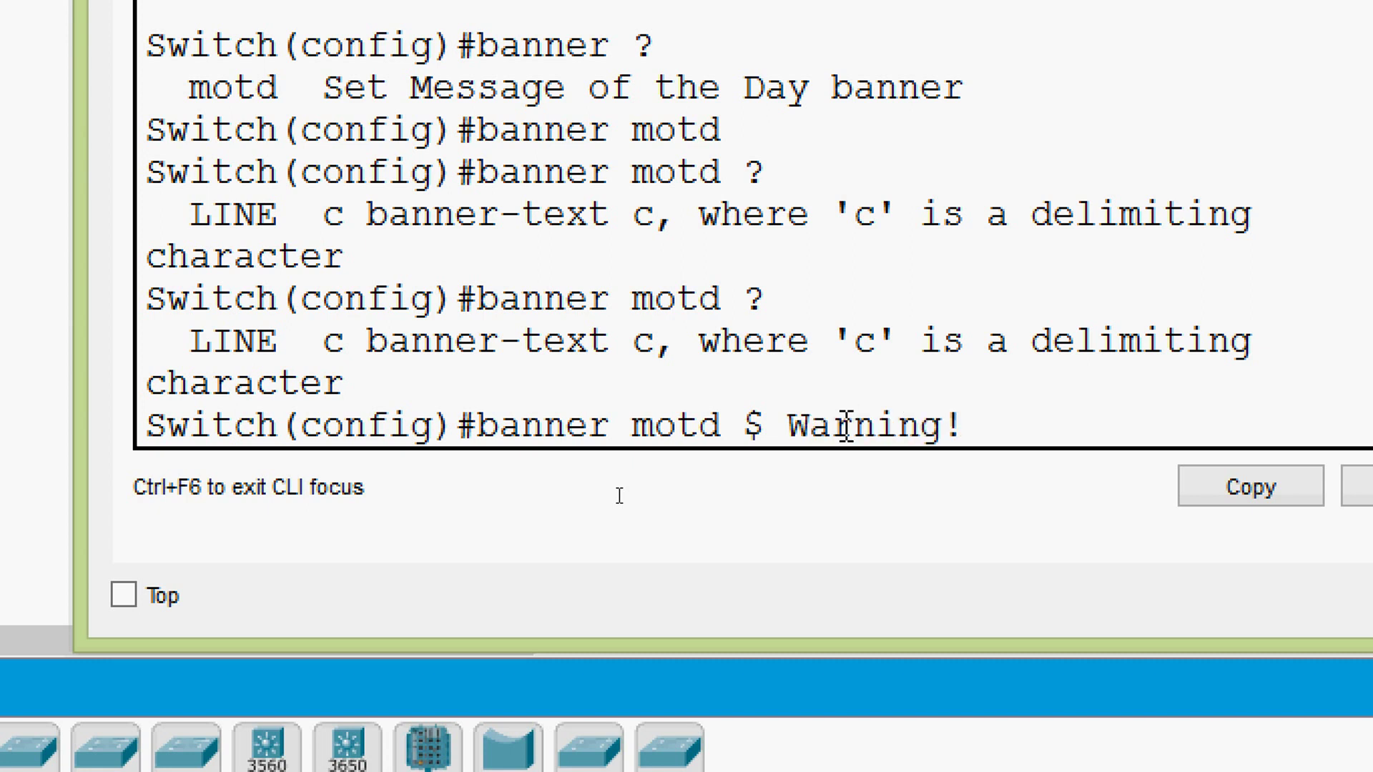
text( Unaut)
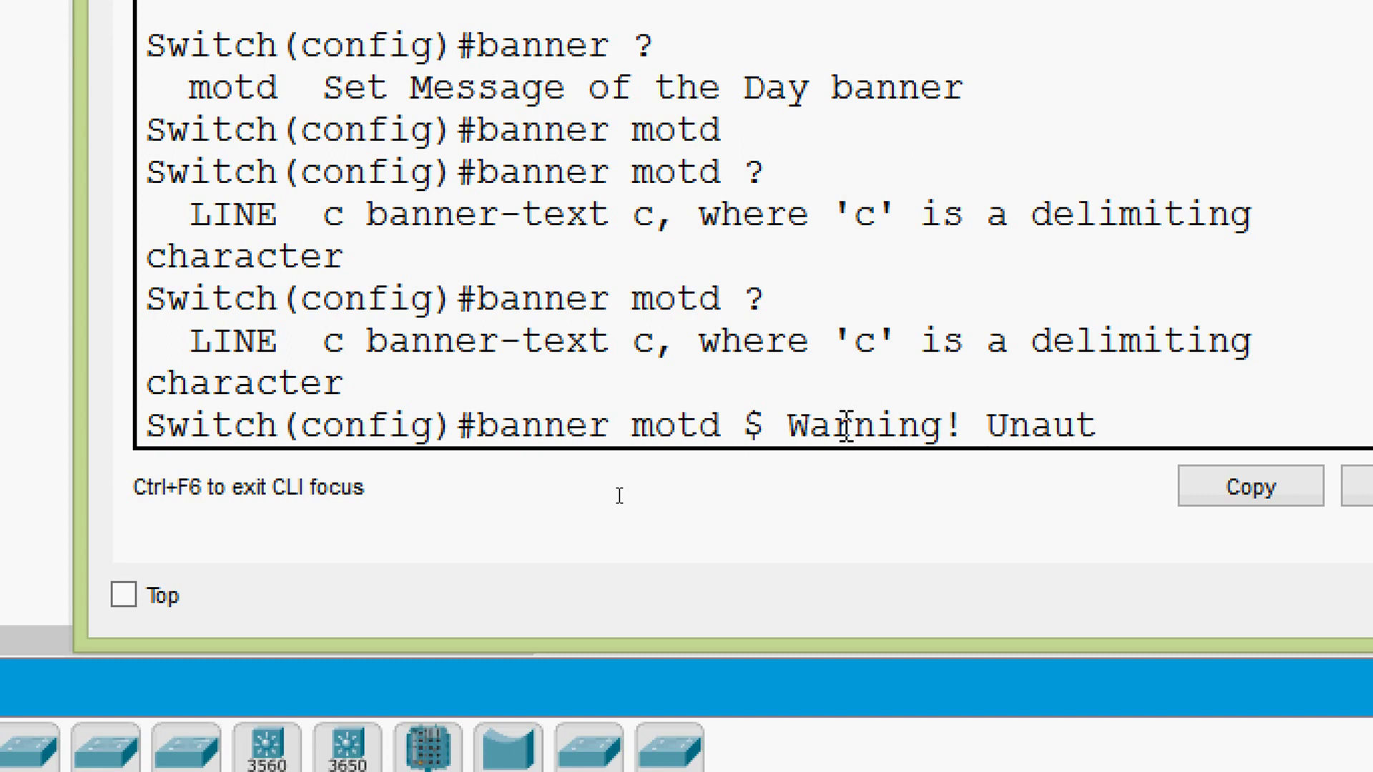
text(horized)
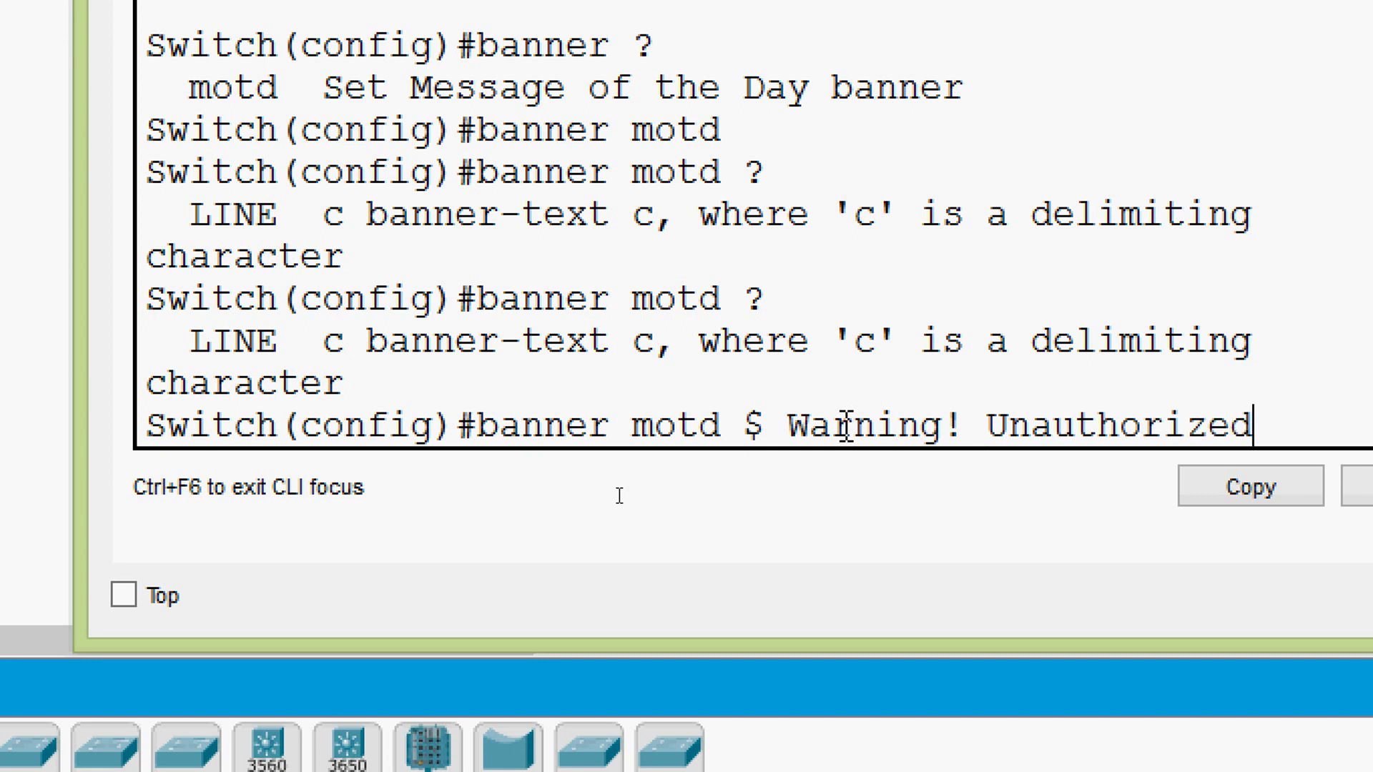
text( acces)
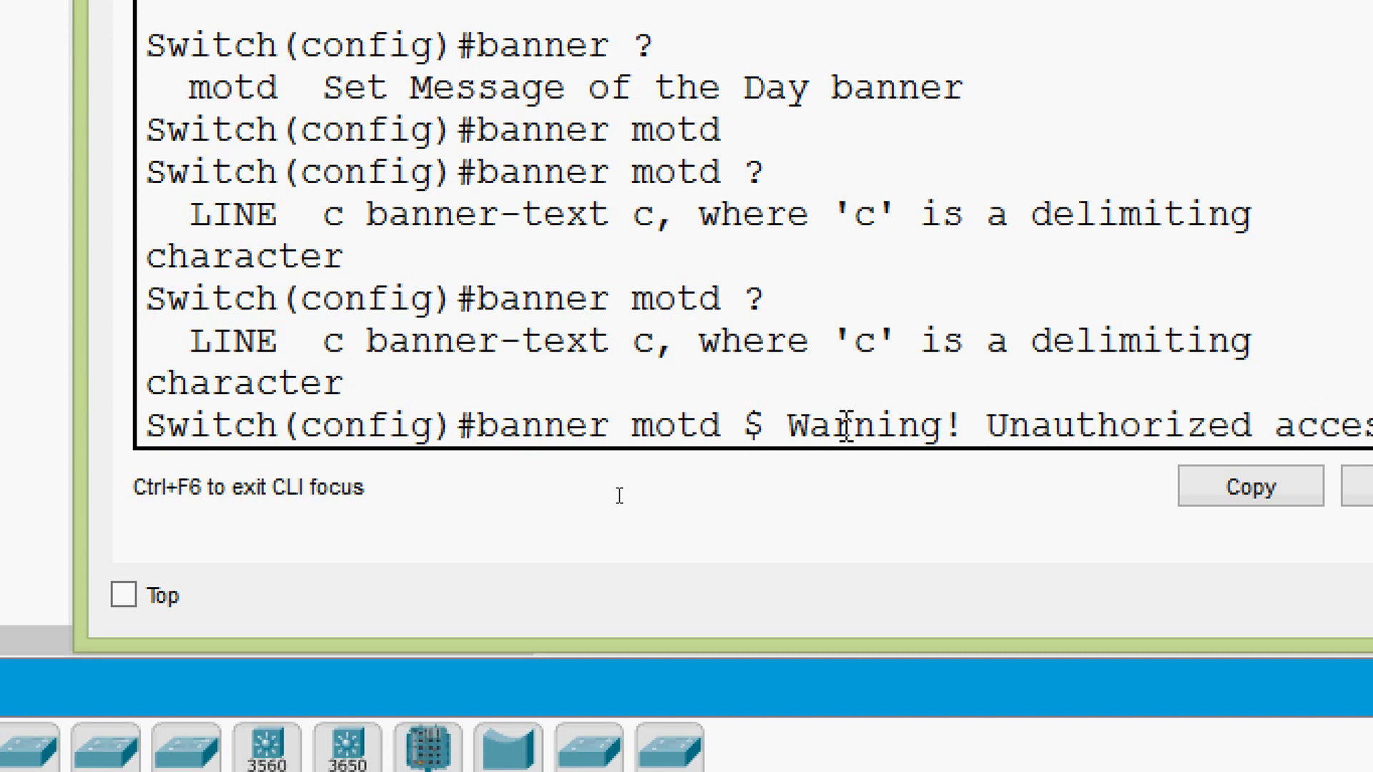
text(s is strictly)
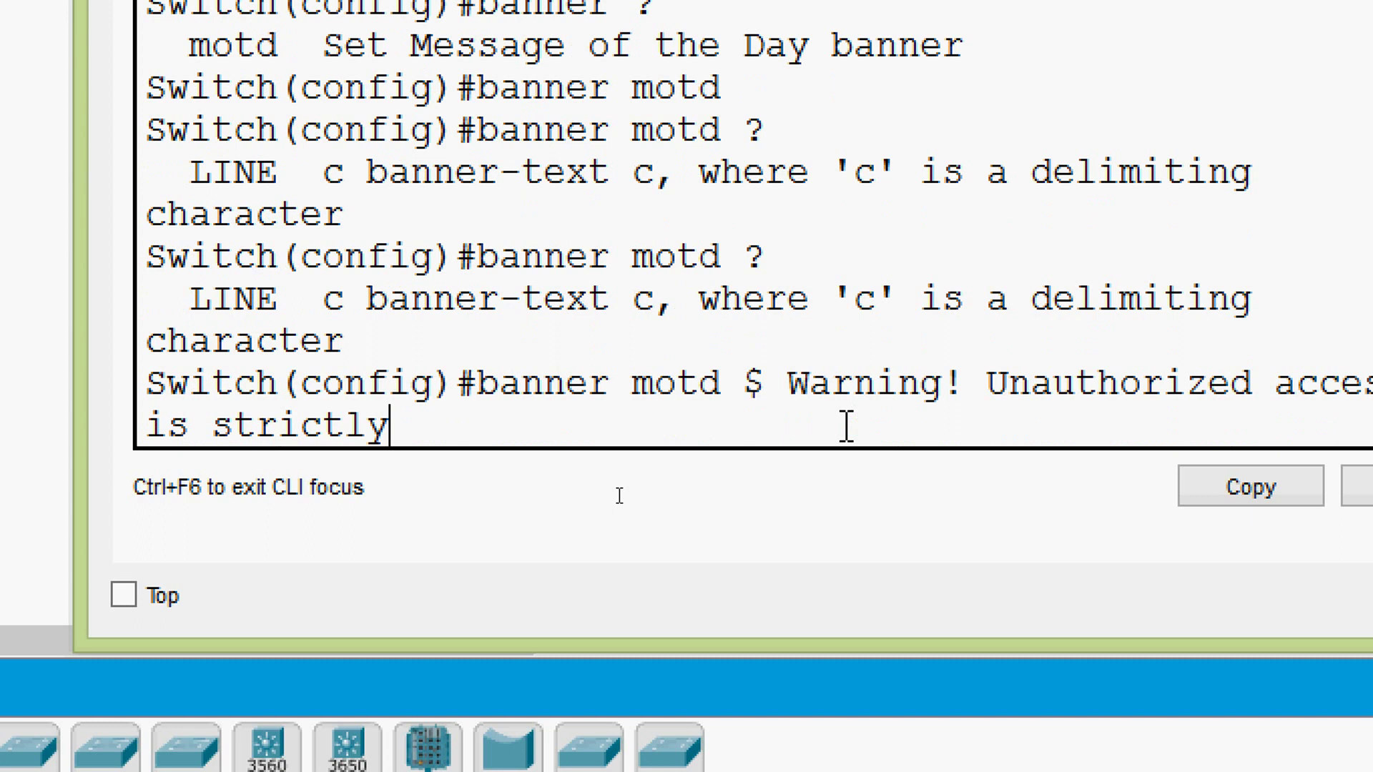
text( prohi)
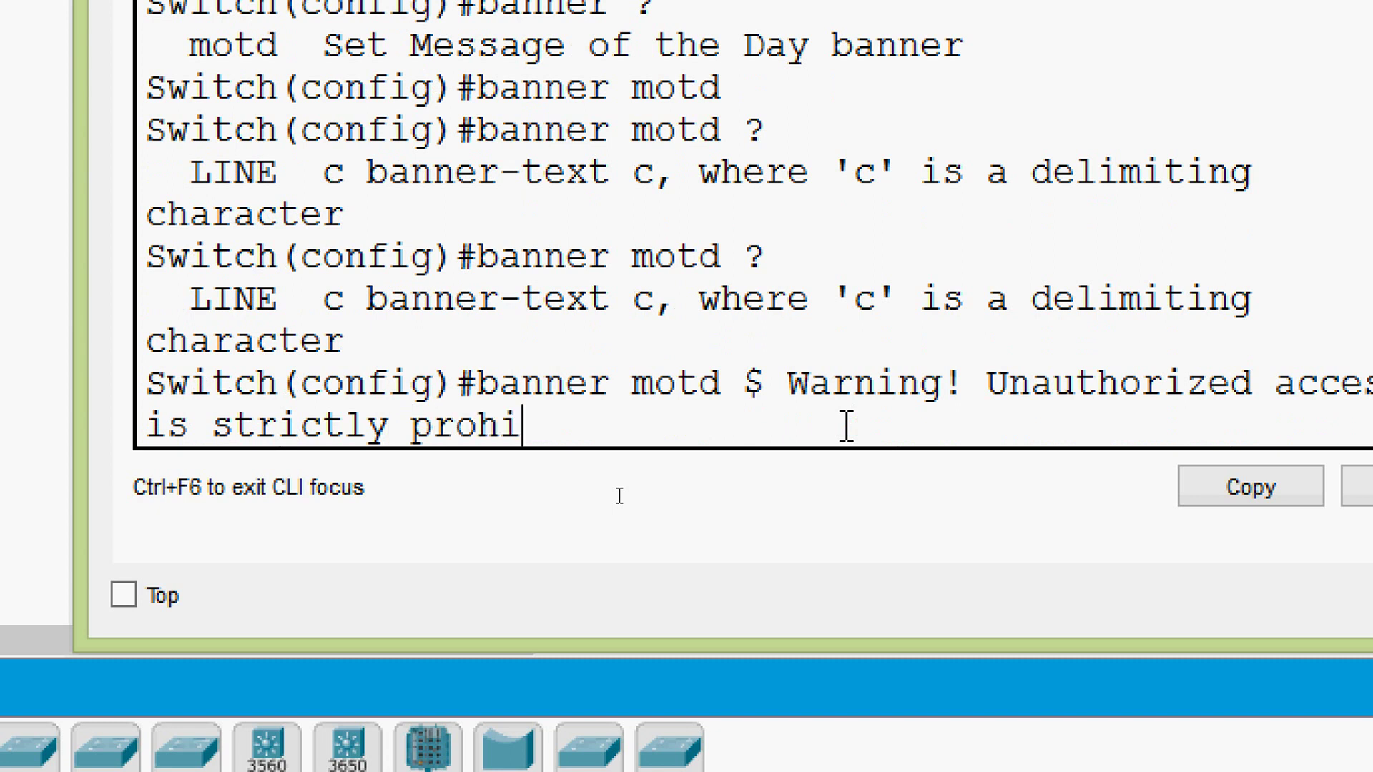
text(bited)
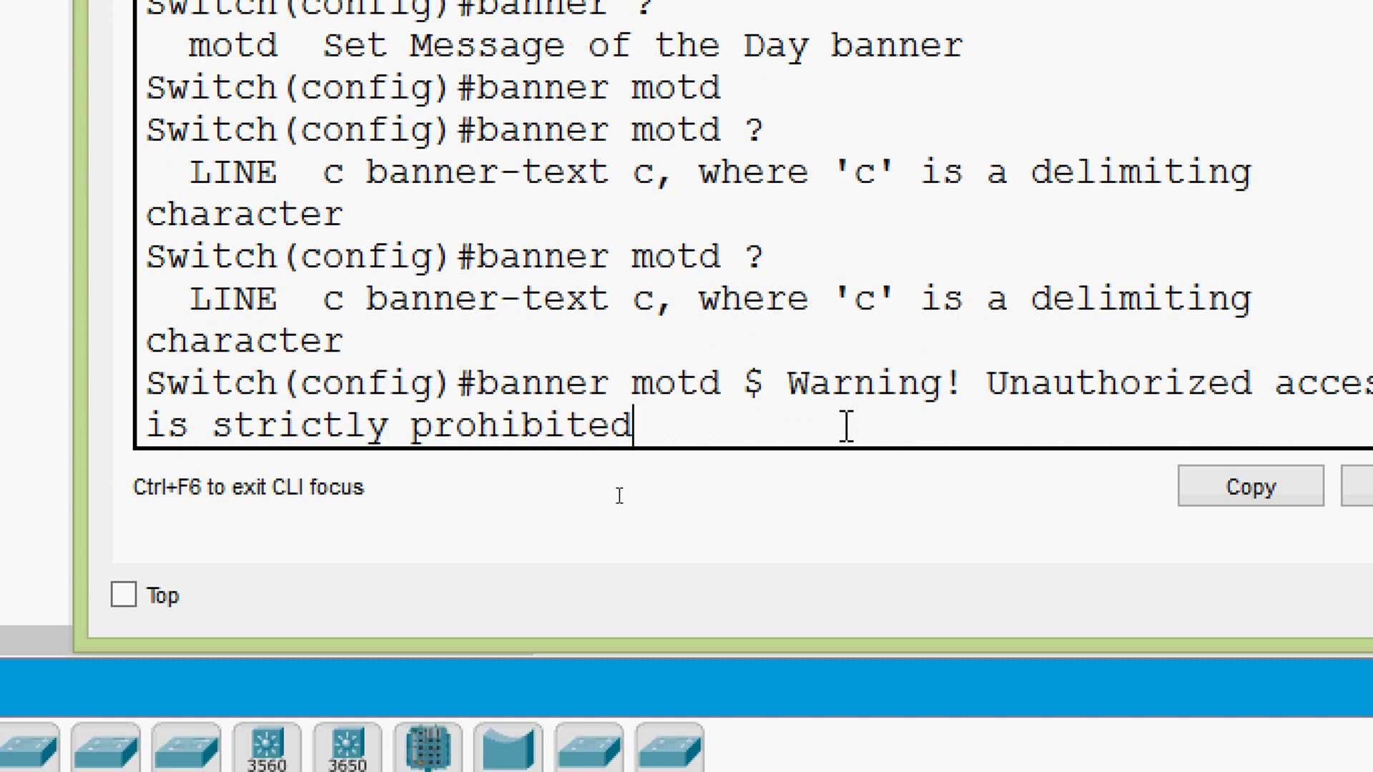
drag(760, 393, 743, 400)
click(720, 419)
text($)
text( ?)
Apply the banner, return to Switch#, and run show running-config.
key(Return)
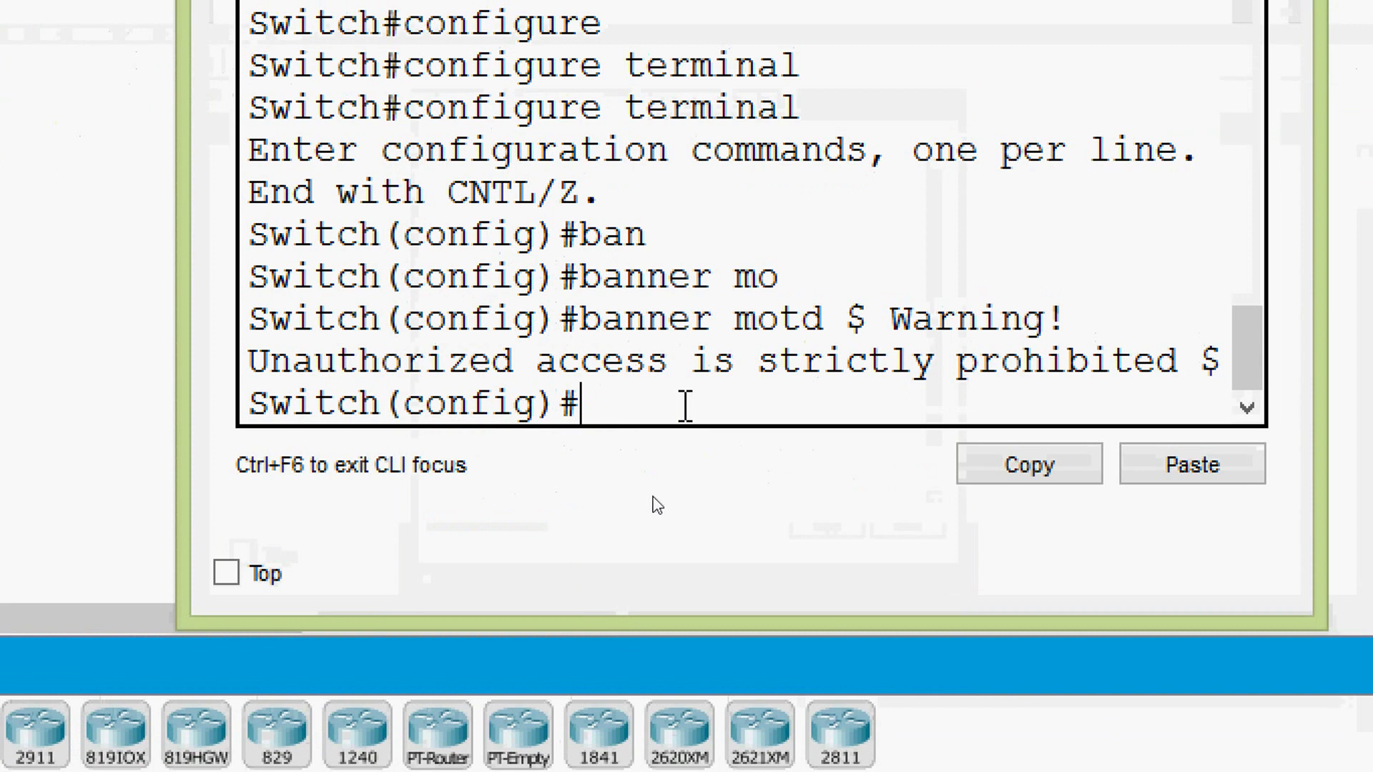
key(ctrl+z)
key(Return)
key(Return)
key(Return)
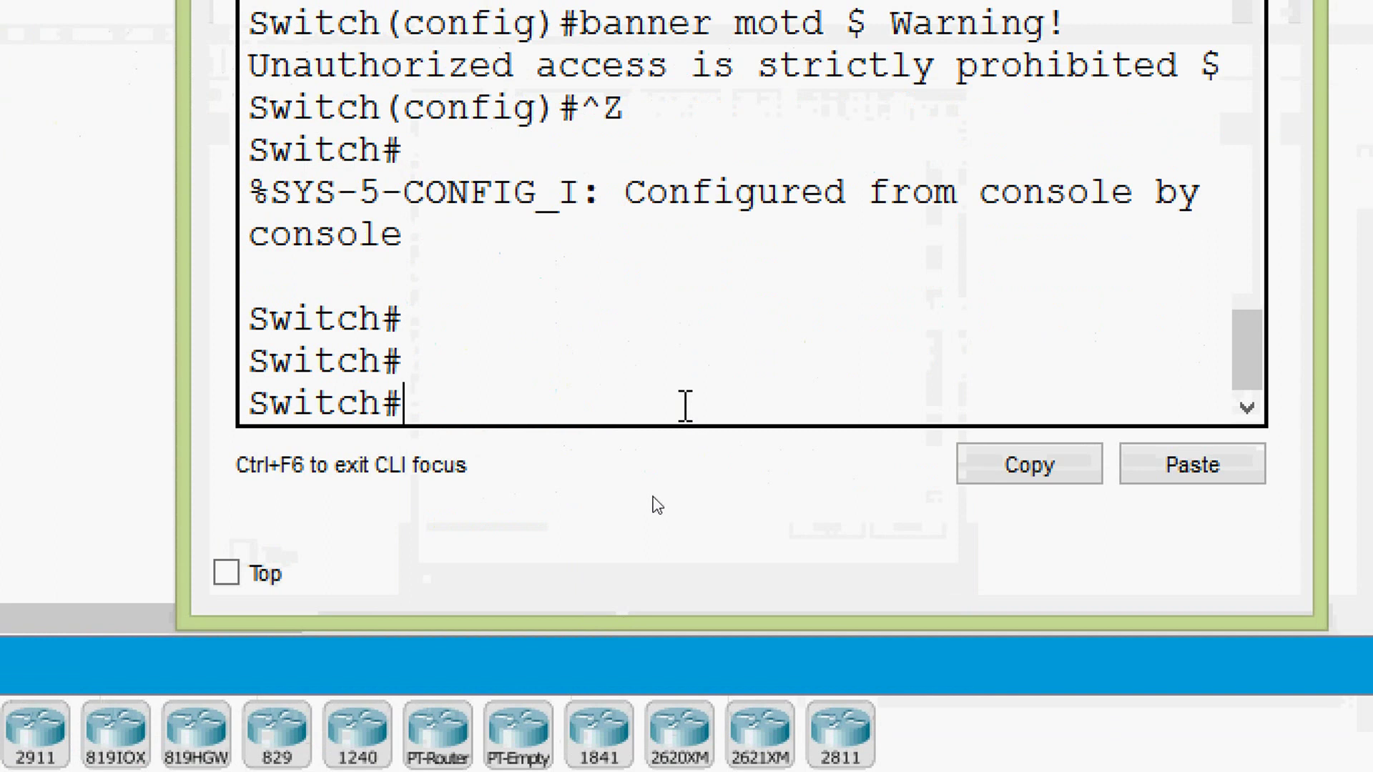
text(sh)
key(Tab)
text(ru)
key(Tab)
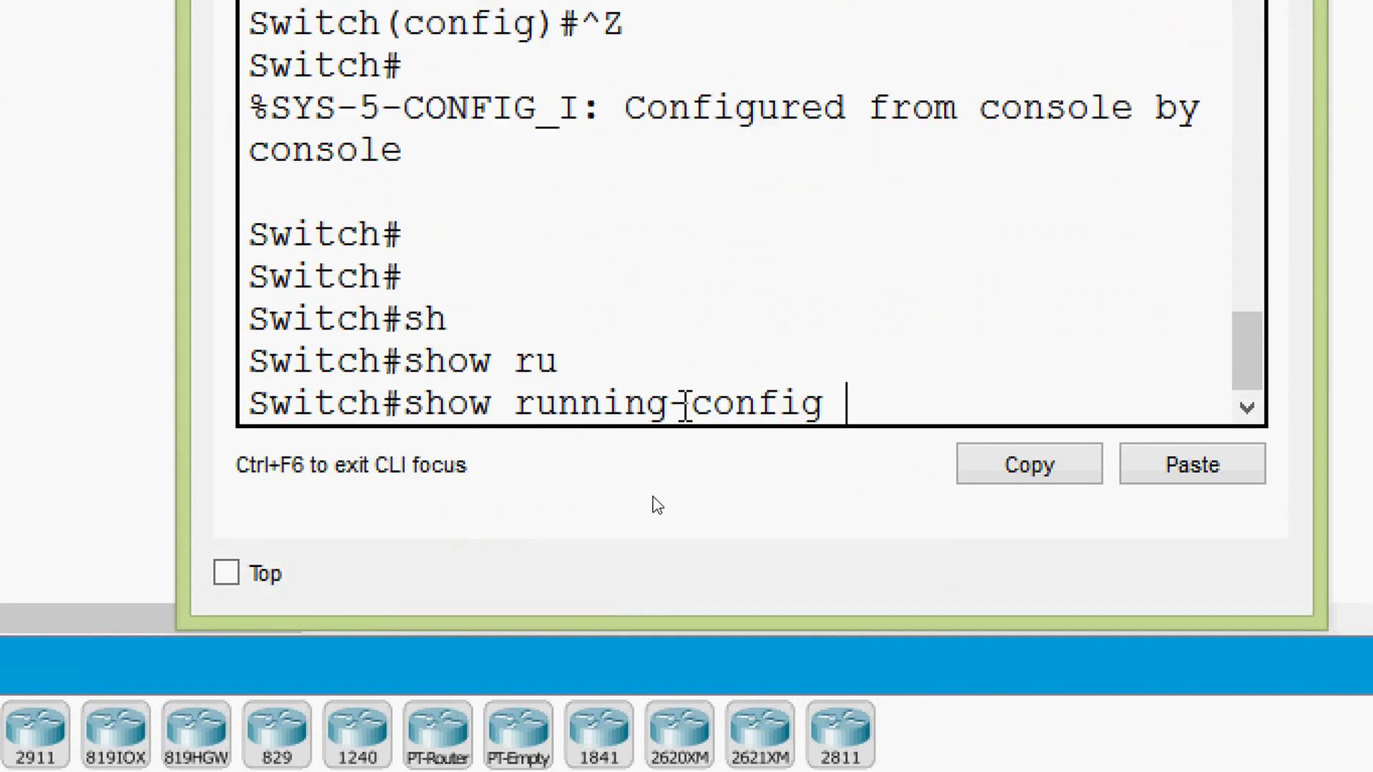
key(Return)
Page through the running configuration to locate the banner motd warning line.
key(space)
key(space)
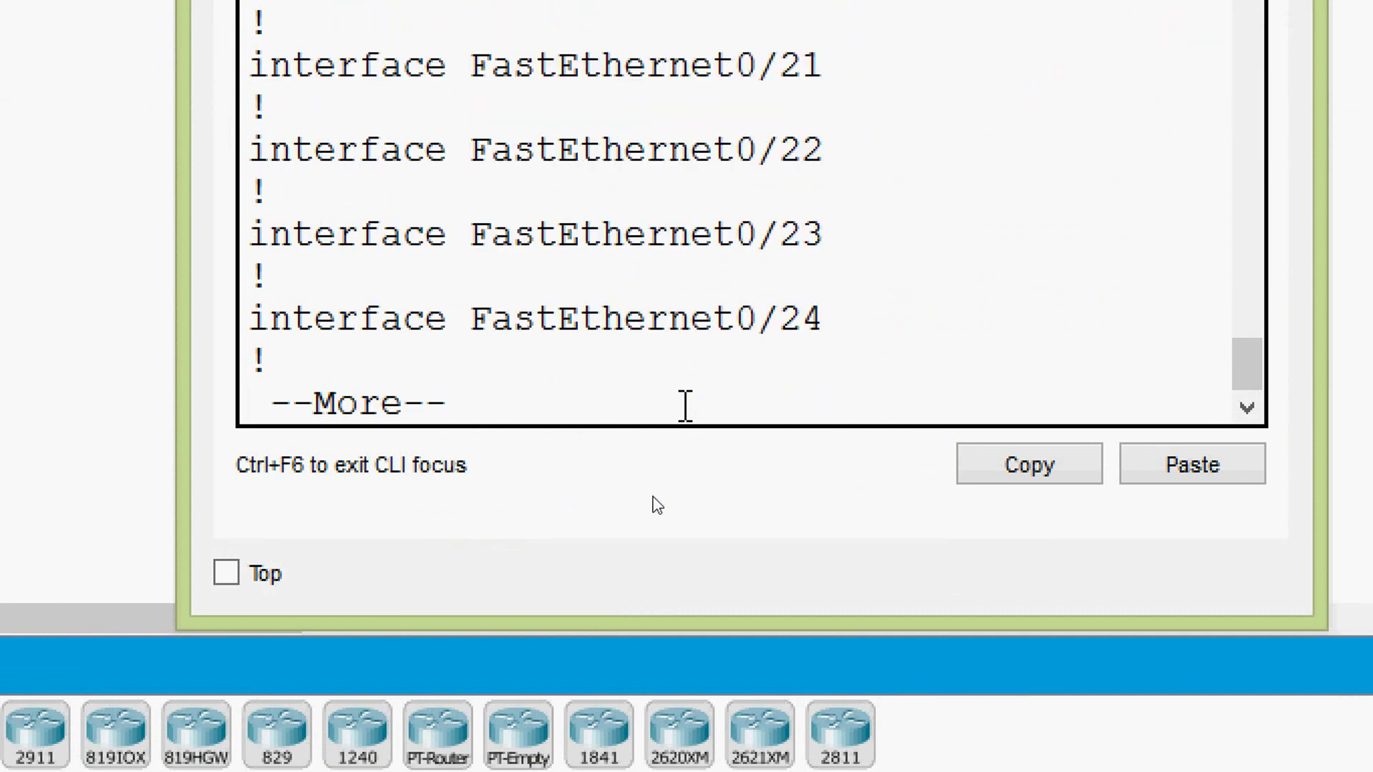
key(space)
key(space)
scroll(622, 337, up, 1)
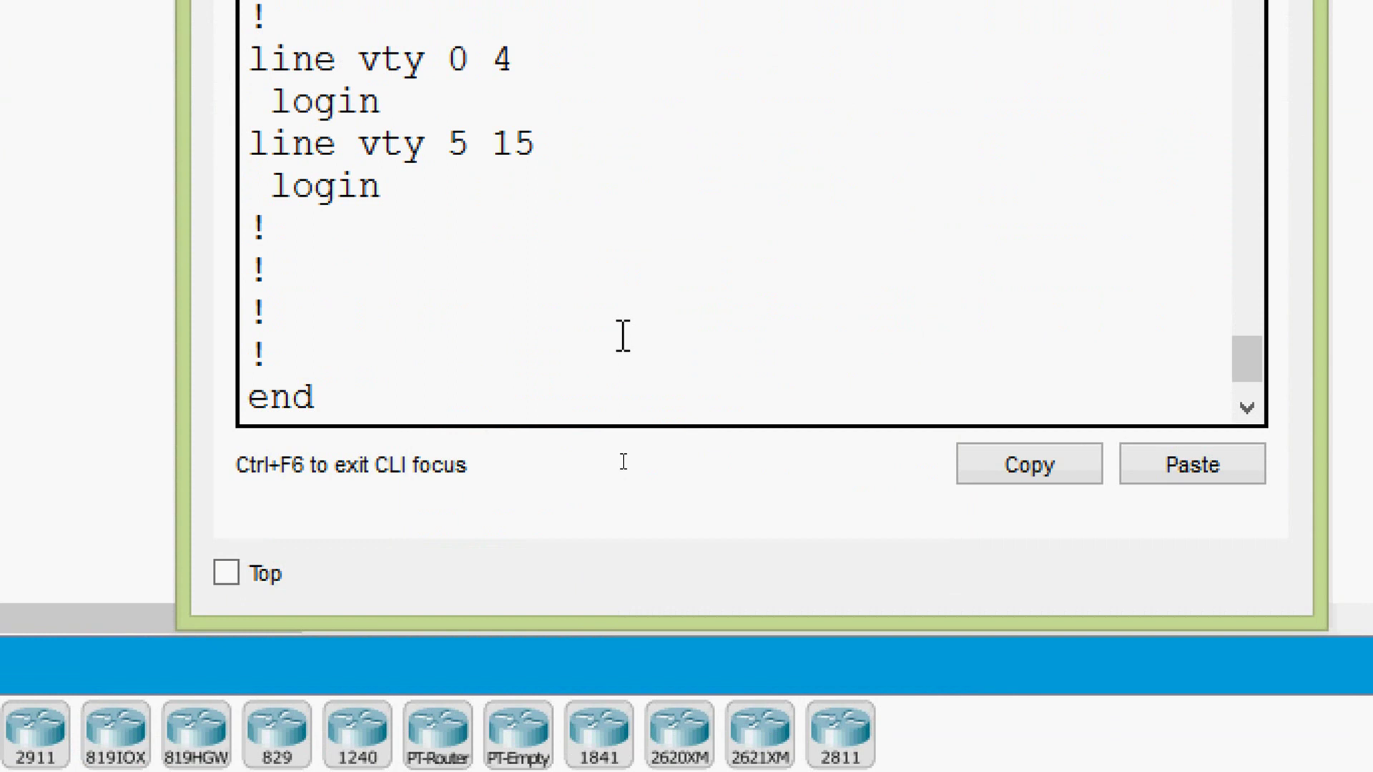
scroll(623, 337, up, 3)
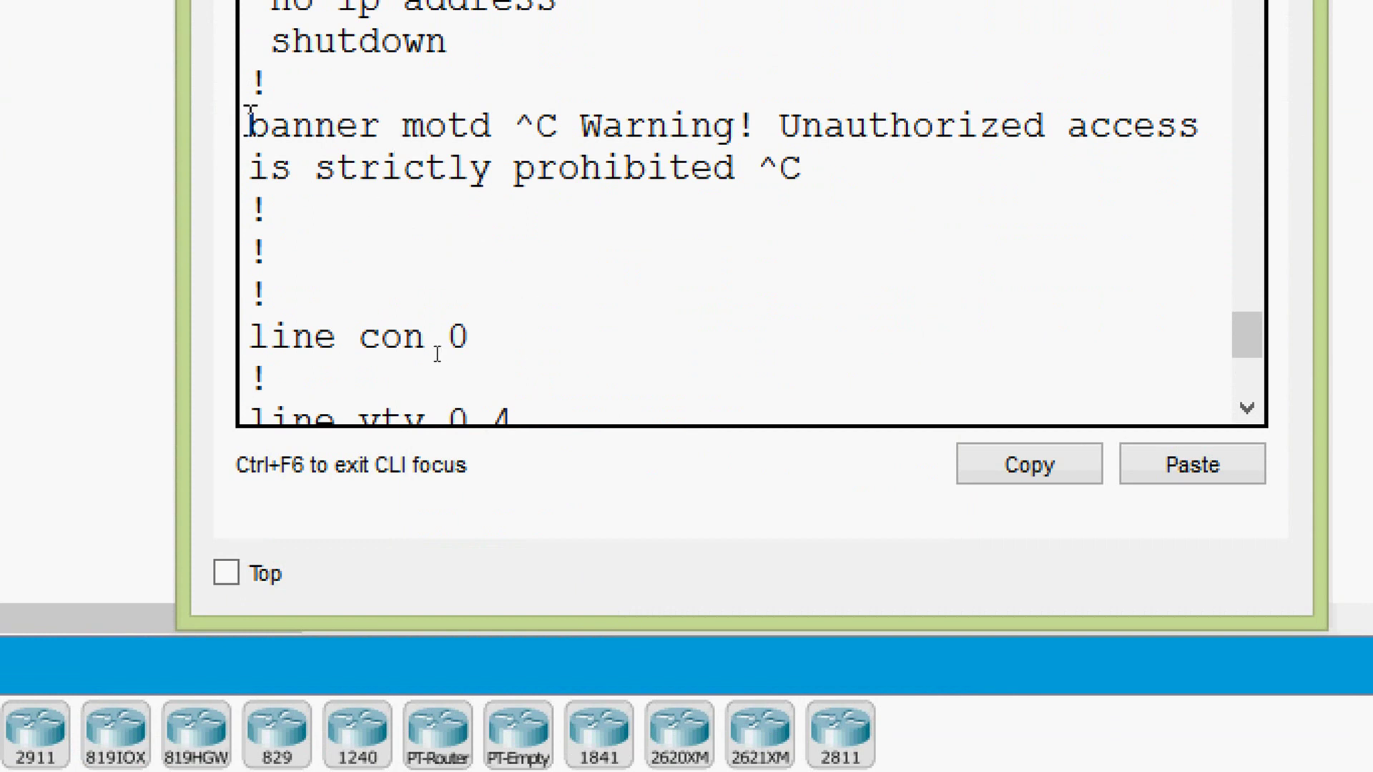
drag(247, 126, 837, 193)
click(712, 168)
click(821, 170)
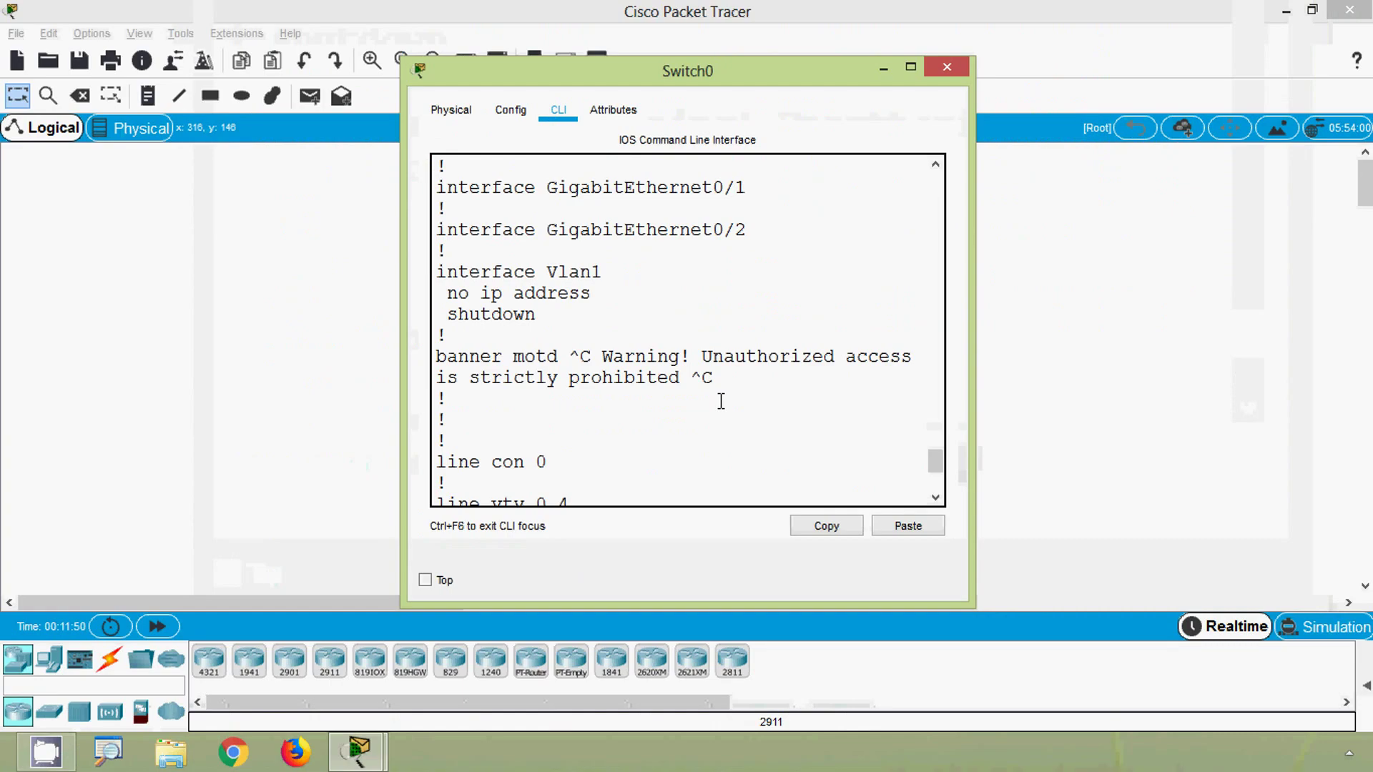
scroll(418, 305, down, 4)
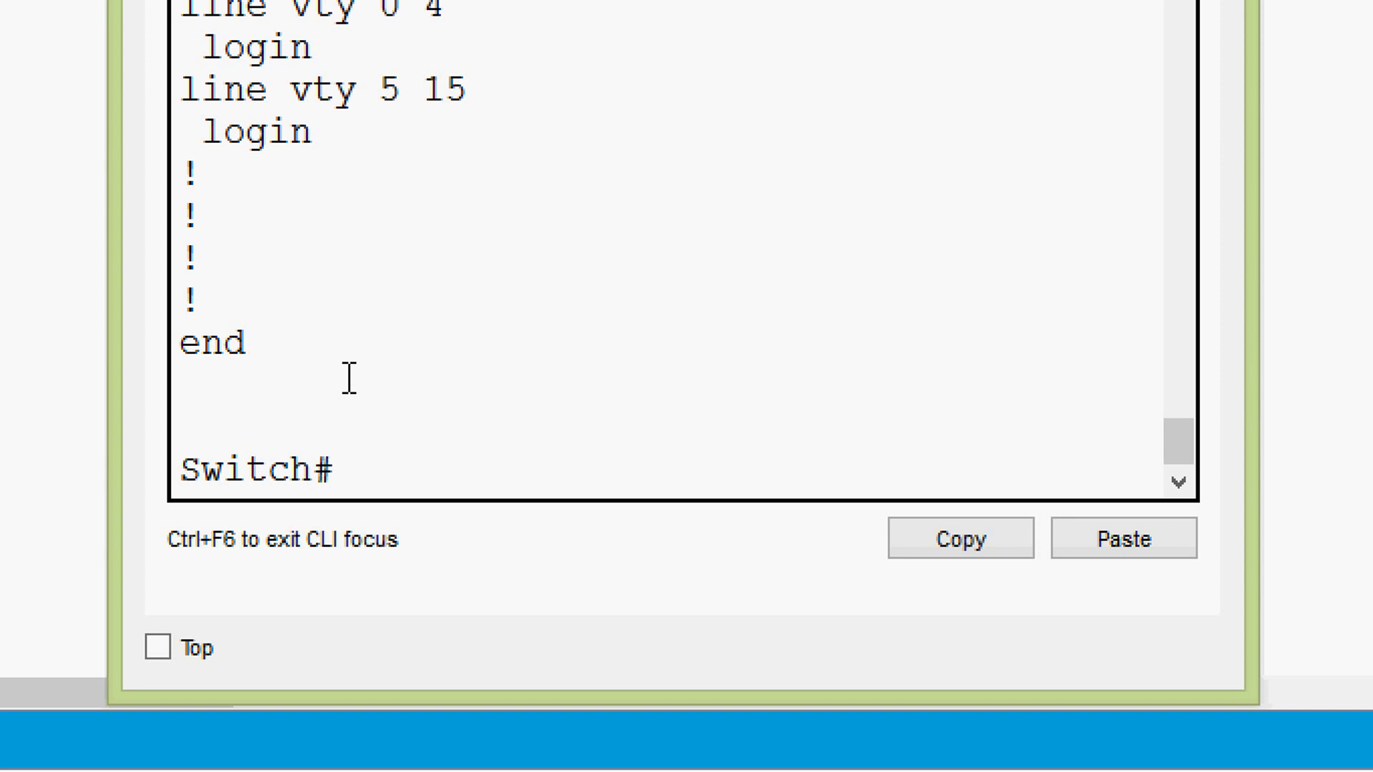
Exit the session and log back in to see the warning banner above Switch>.
text(exit)
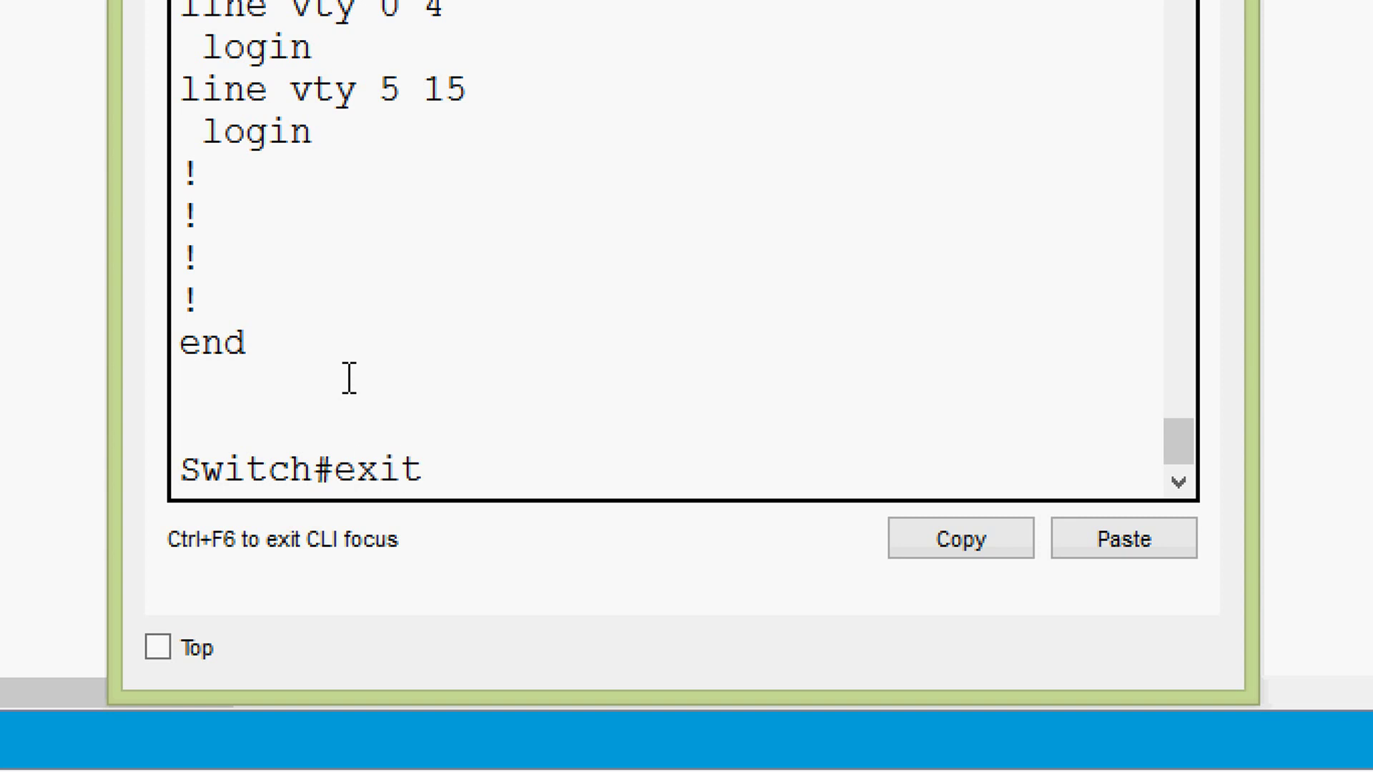
key(Return)
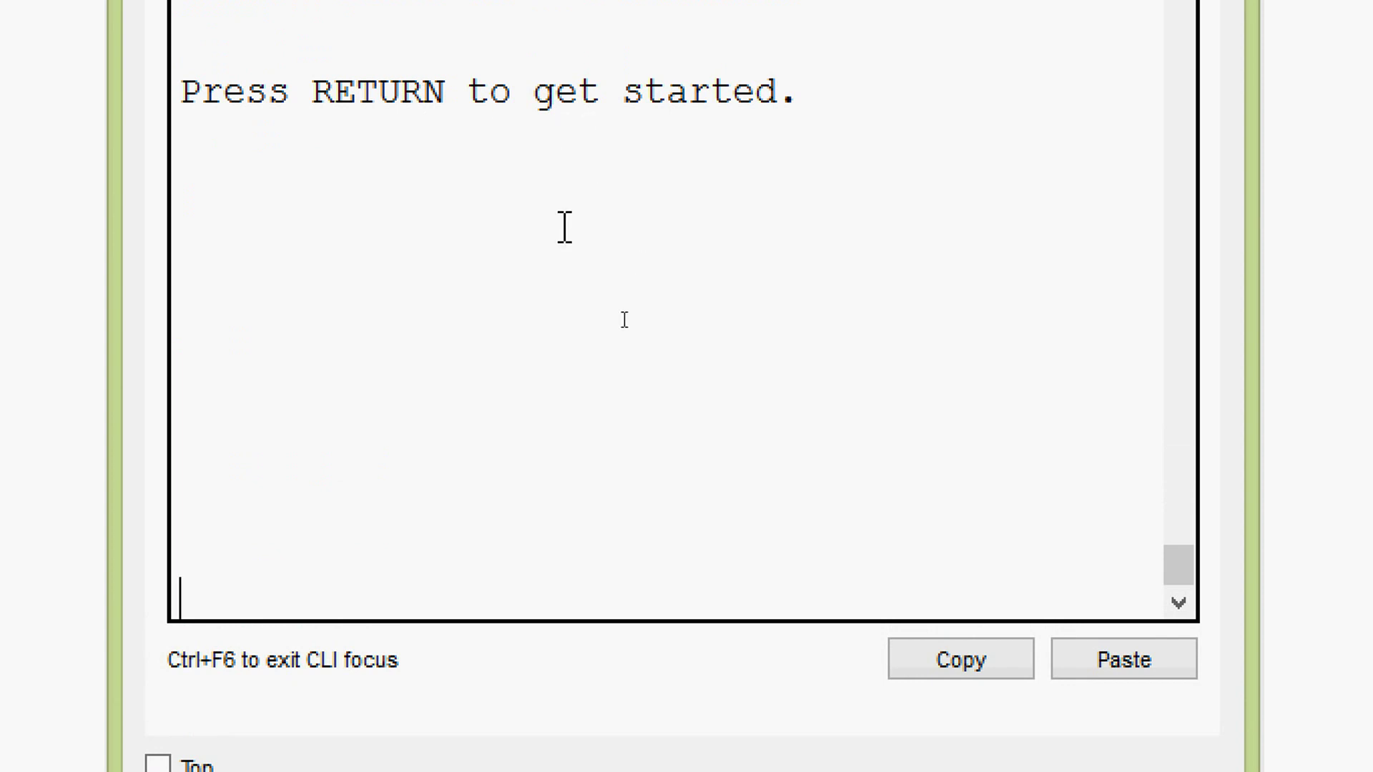
key(Return)
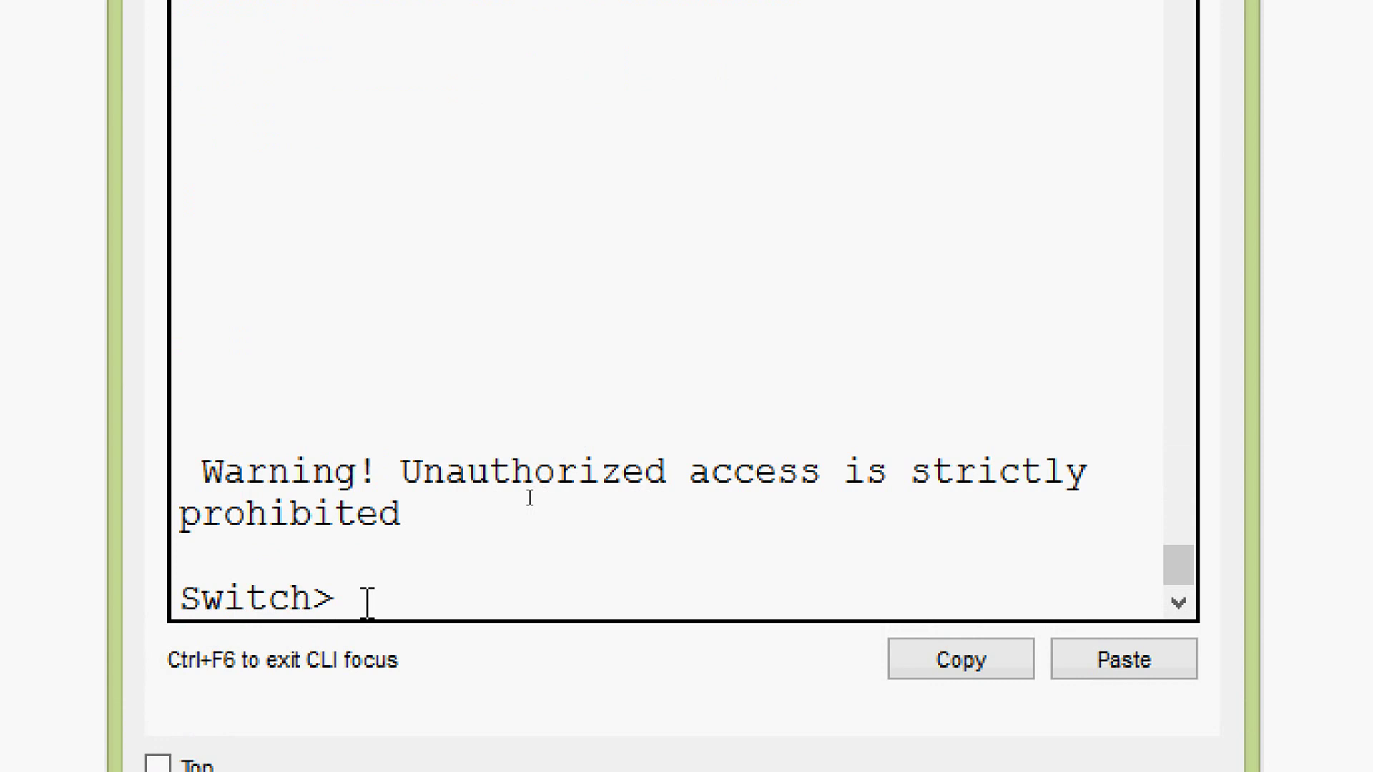
drag(332, 600, 165, 608)
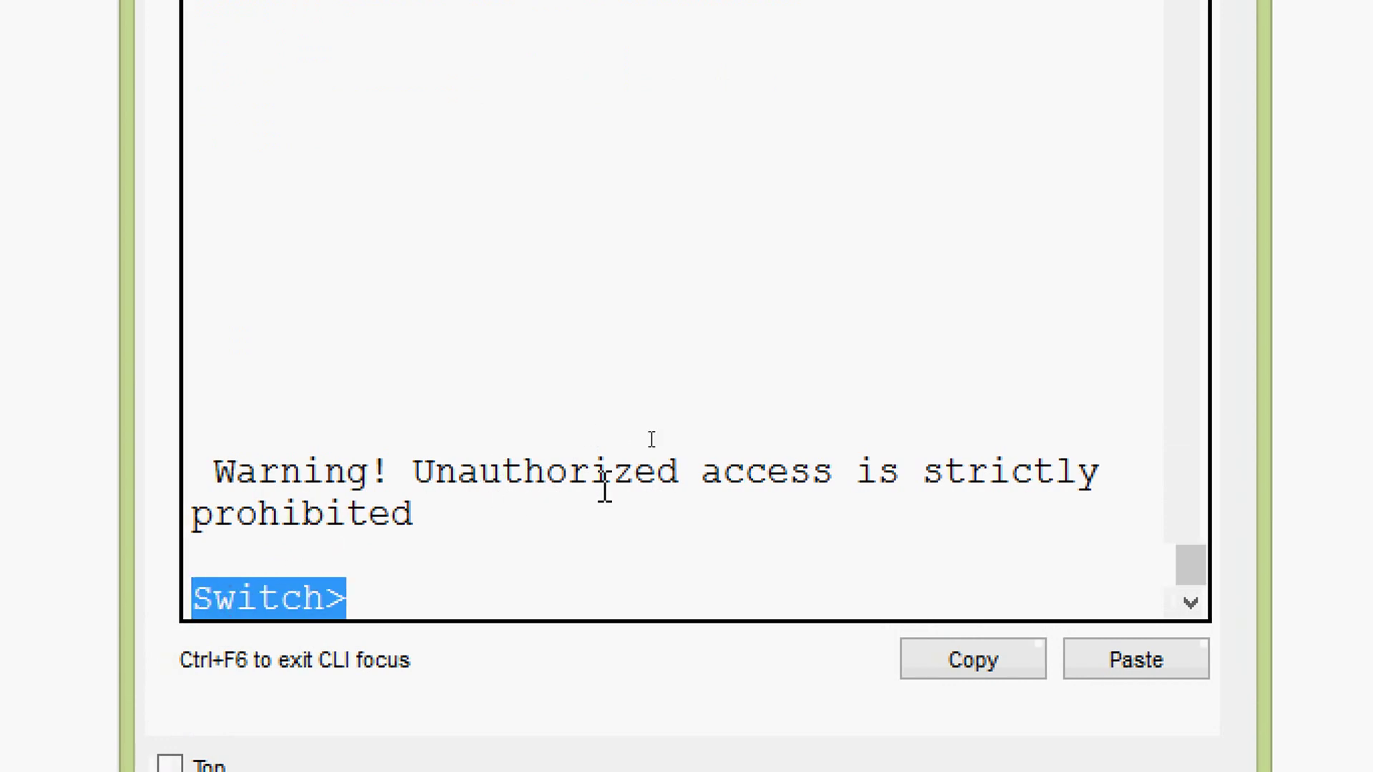
click(436, 513)
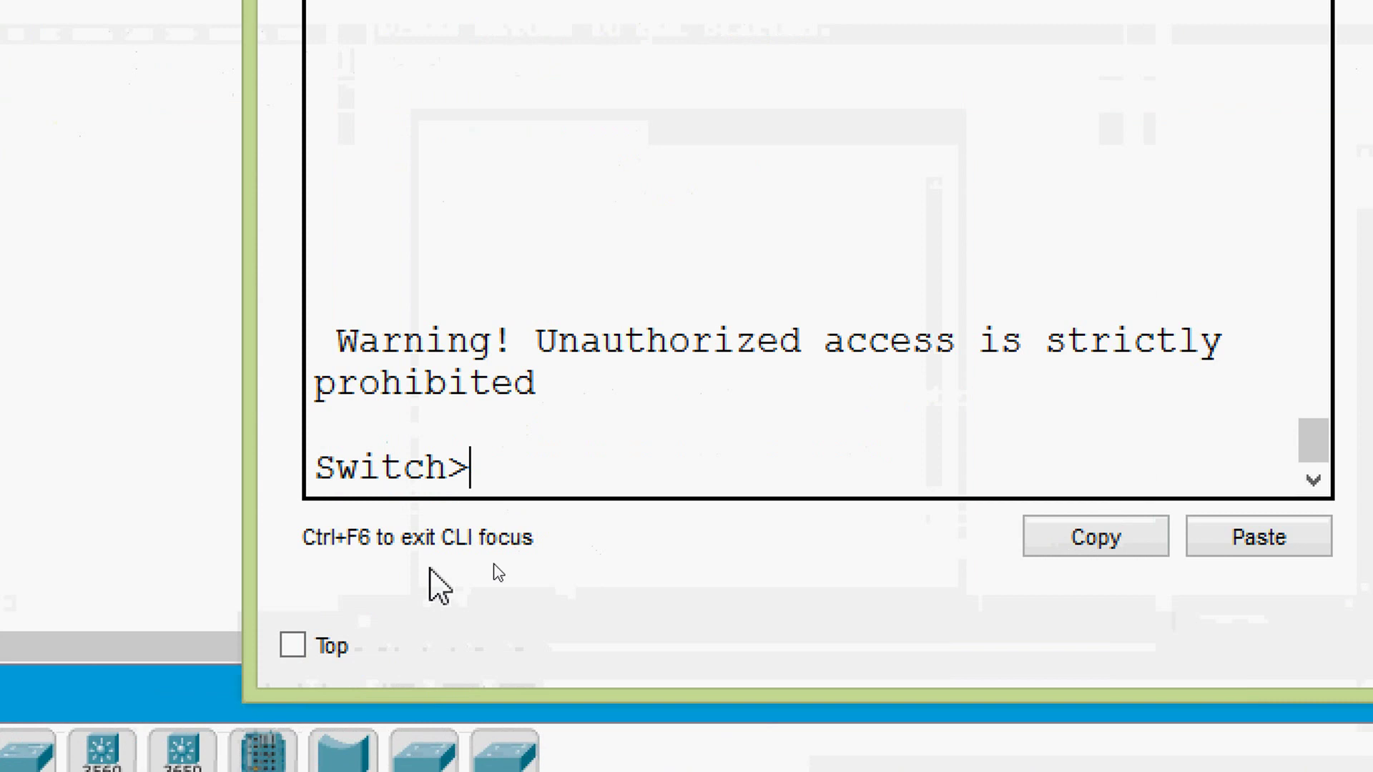
Run enable and configure terminal to reach Switch(config)#.
text(ena)
key(Tab)
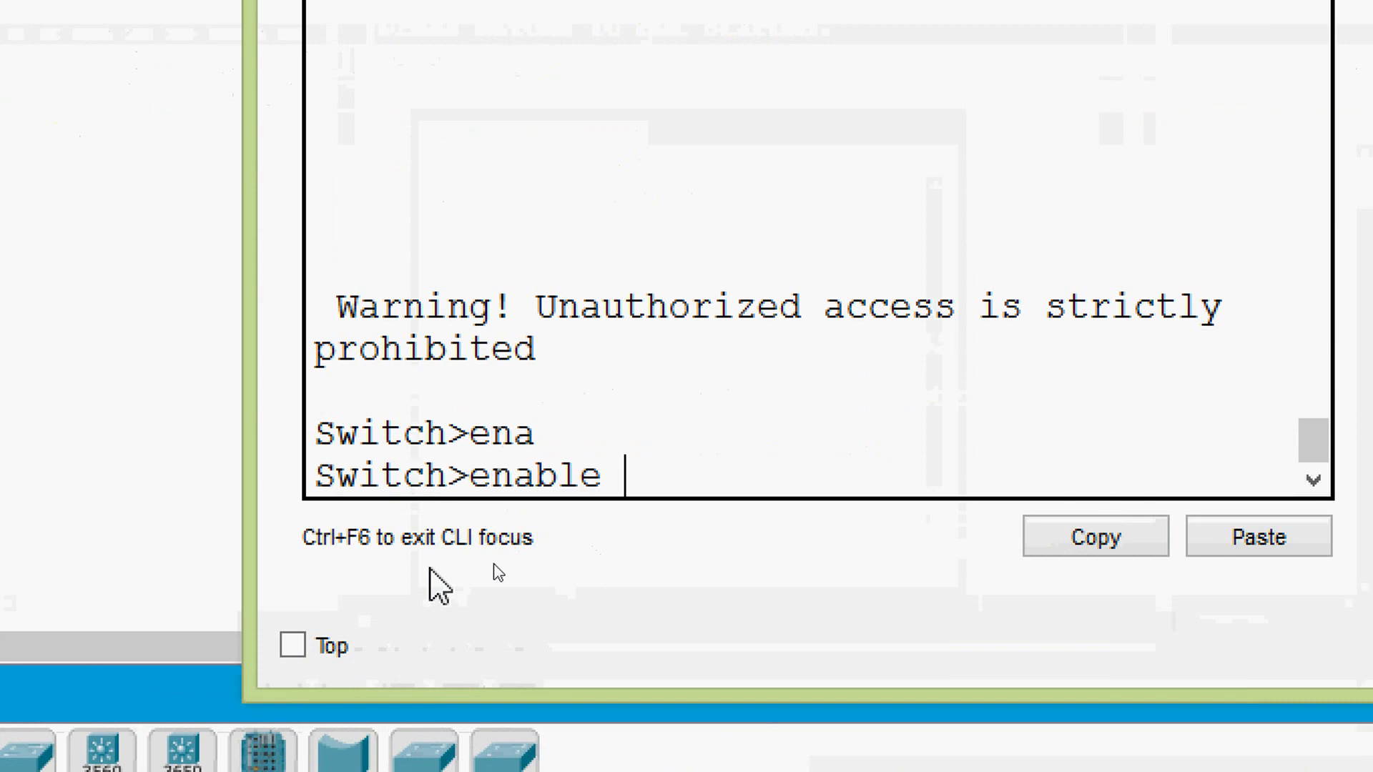
key(Return)
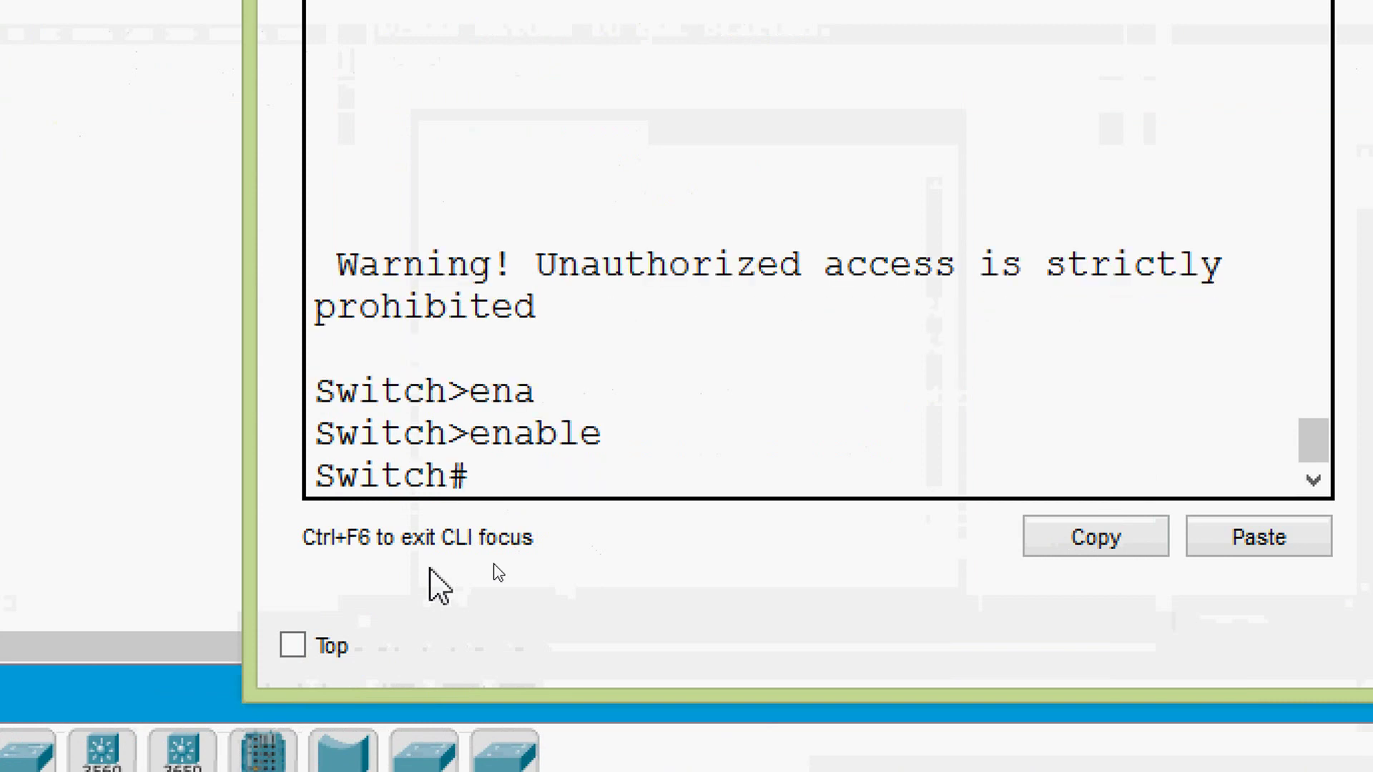
text(conf)
key(Tab)
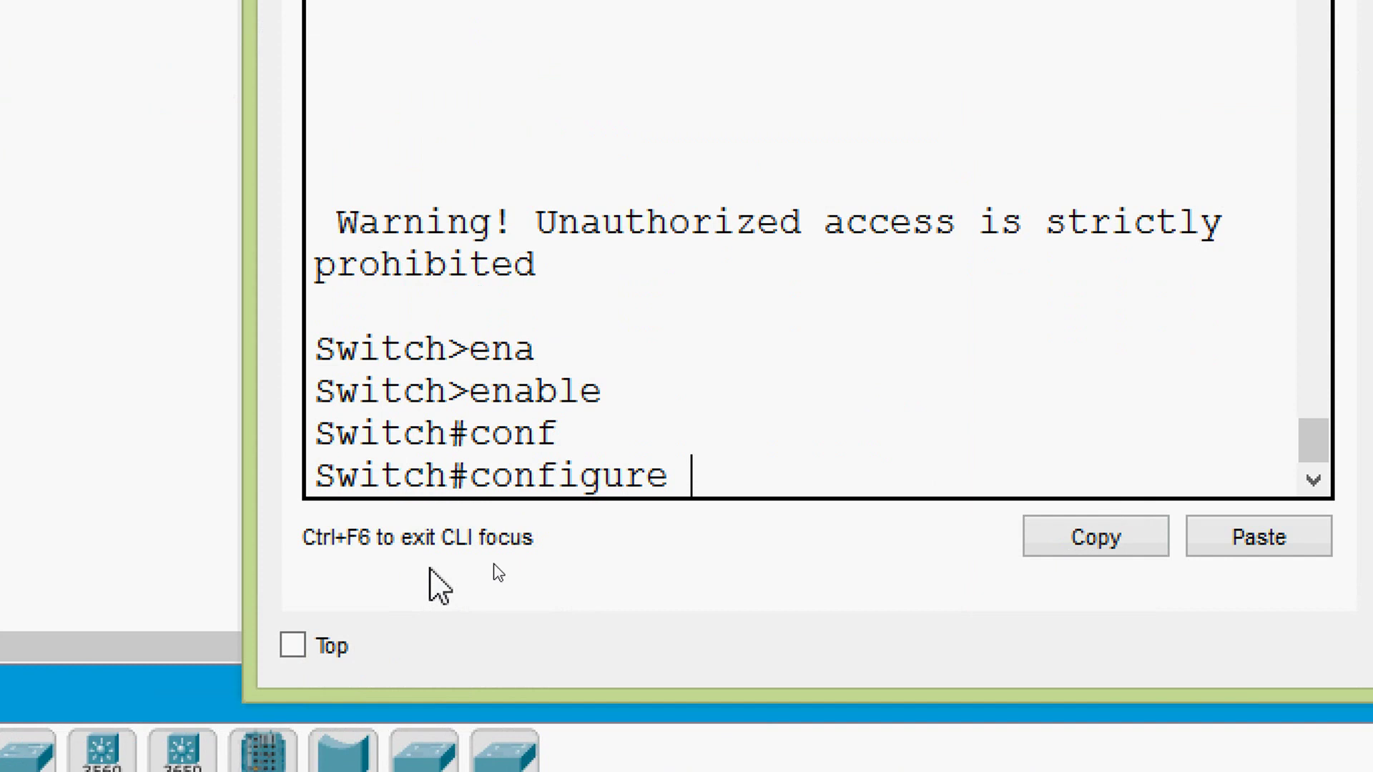
text(t)
key(Tab)
key(Return)
key(Return)
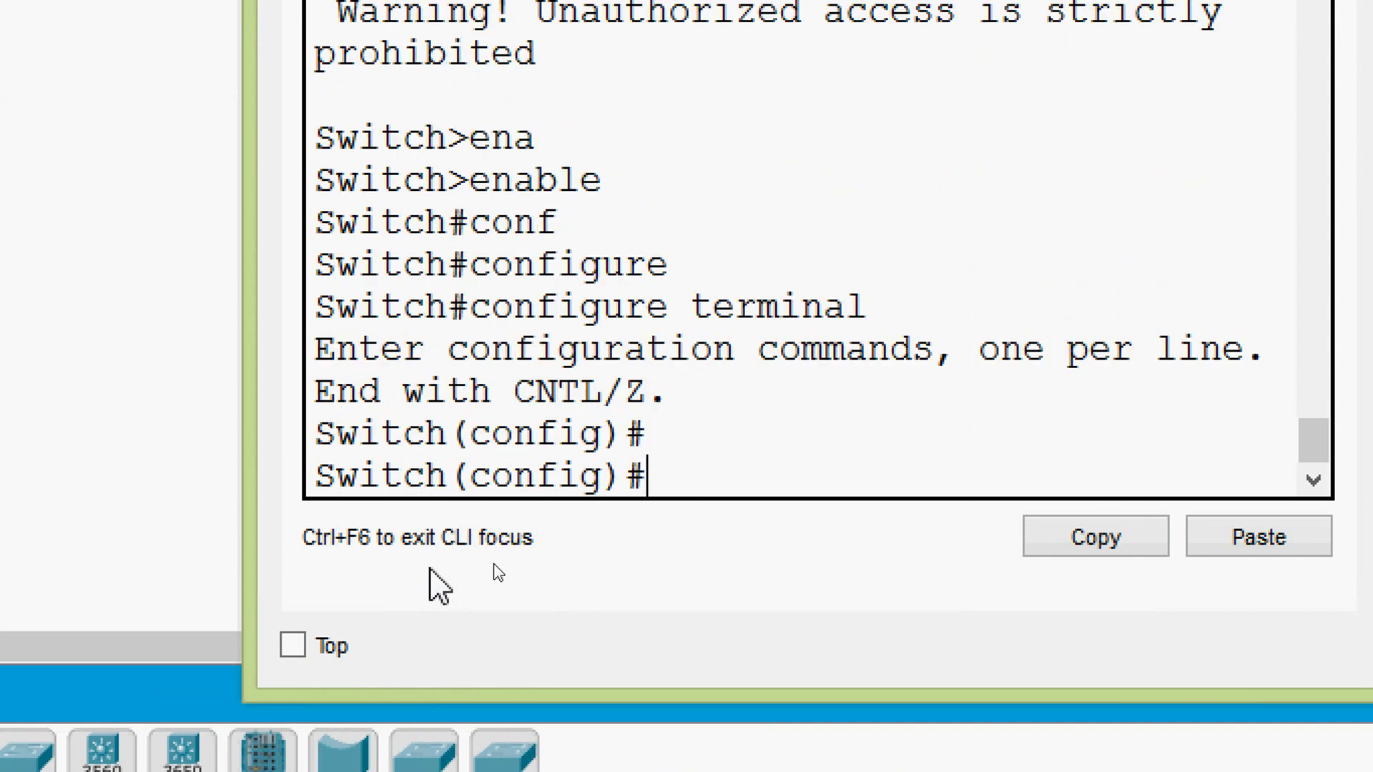
Set the MOTD banner to 'Warning!!!' with # delimiters and return to Switch#.
text(ban)
key(Tab)
text(mot)
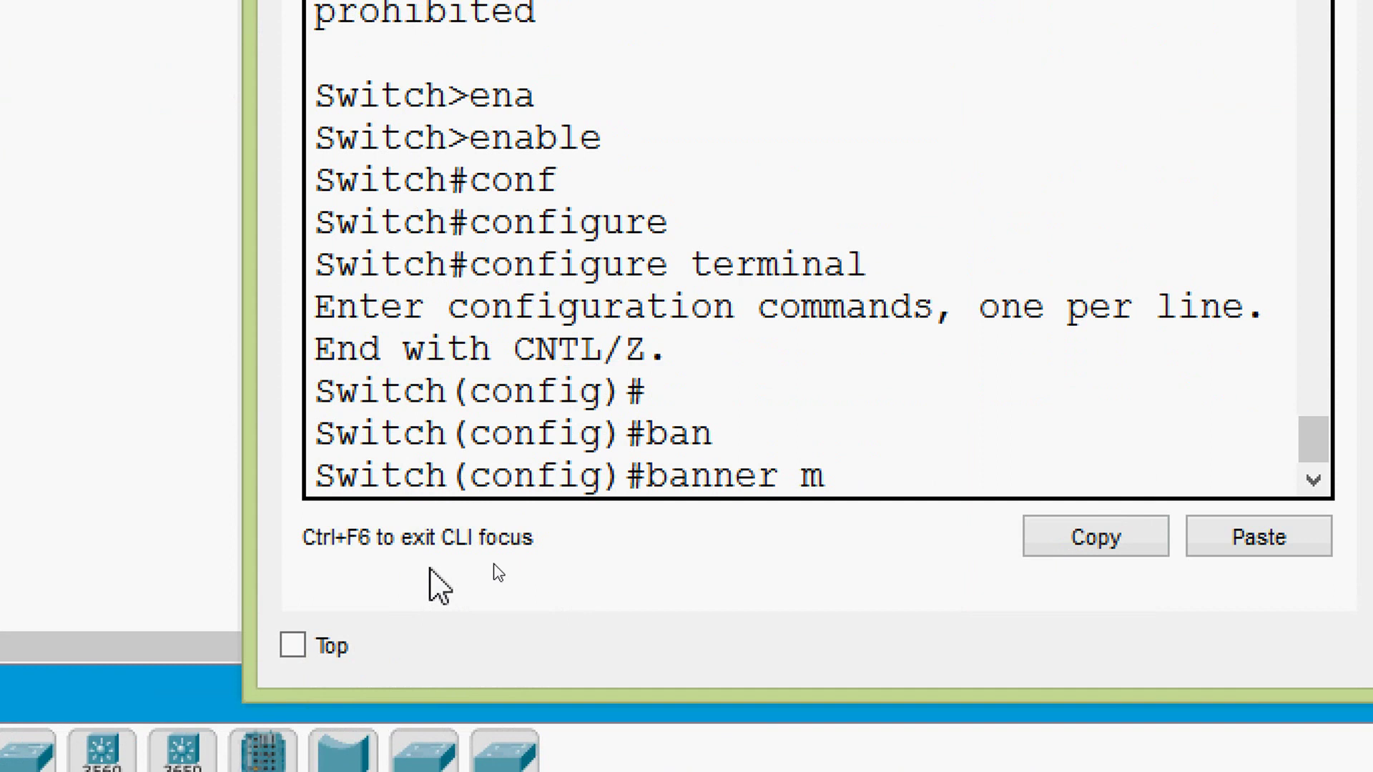
key(Tab)
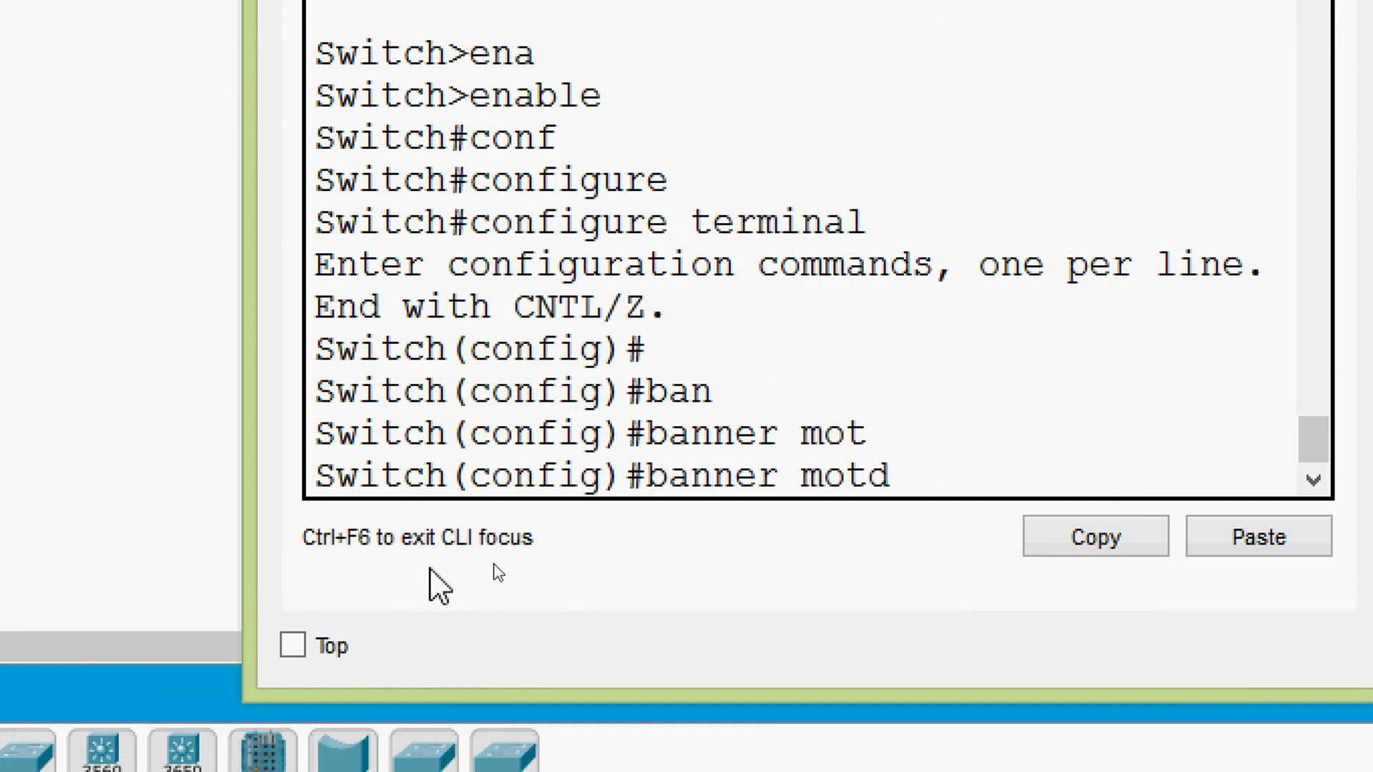
text(# Warning)
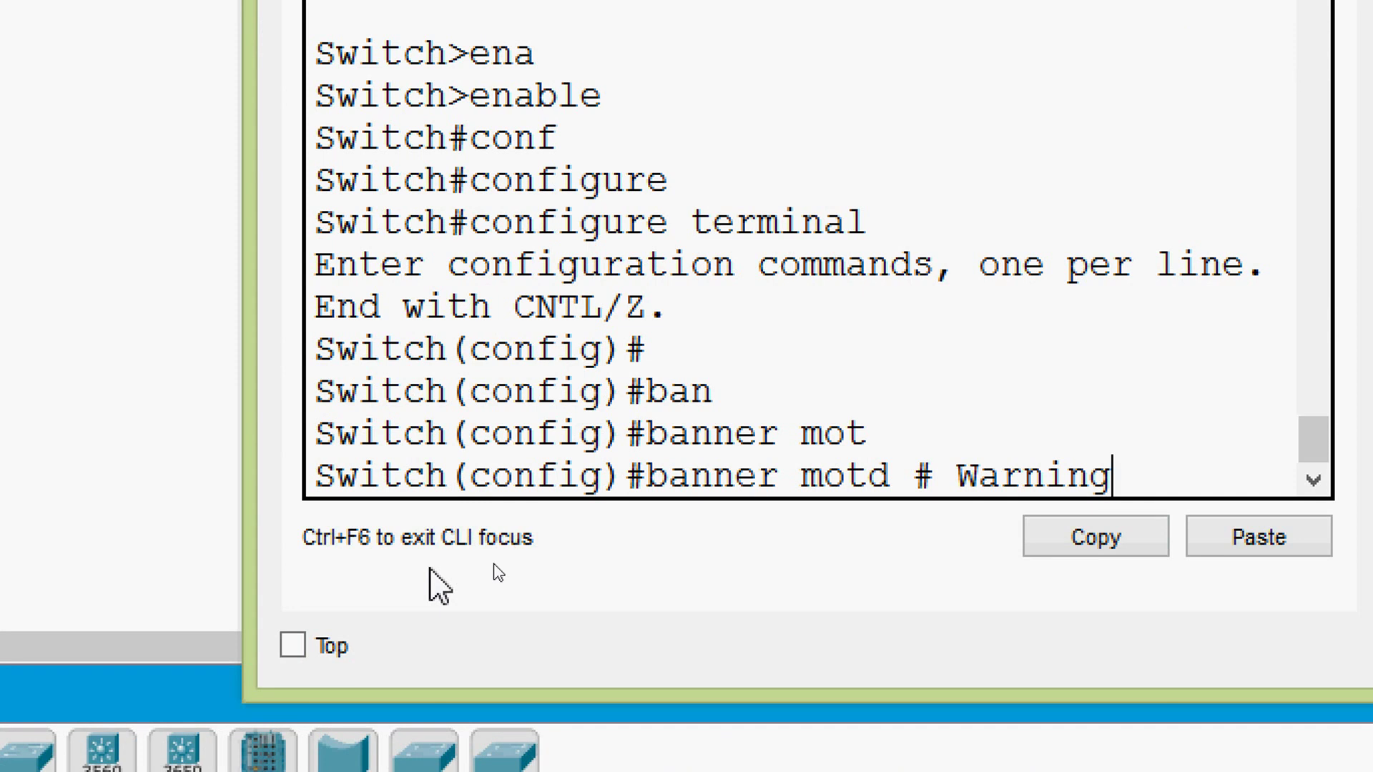
text(!!! #)
key(Return)
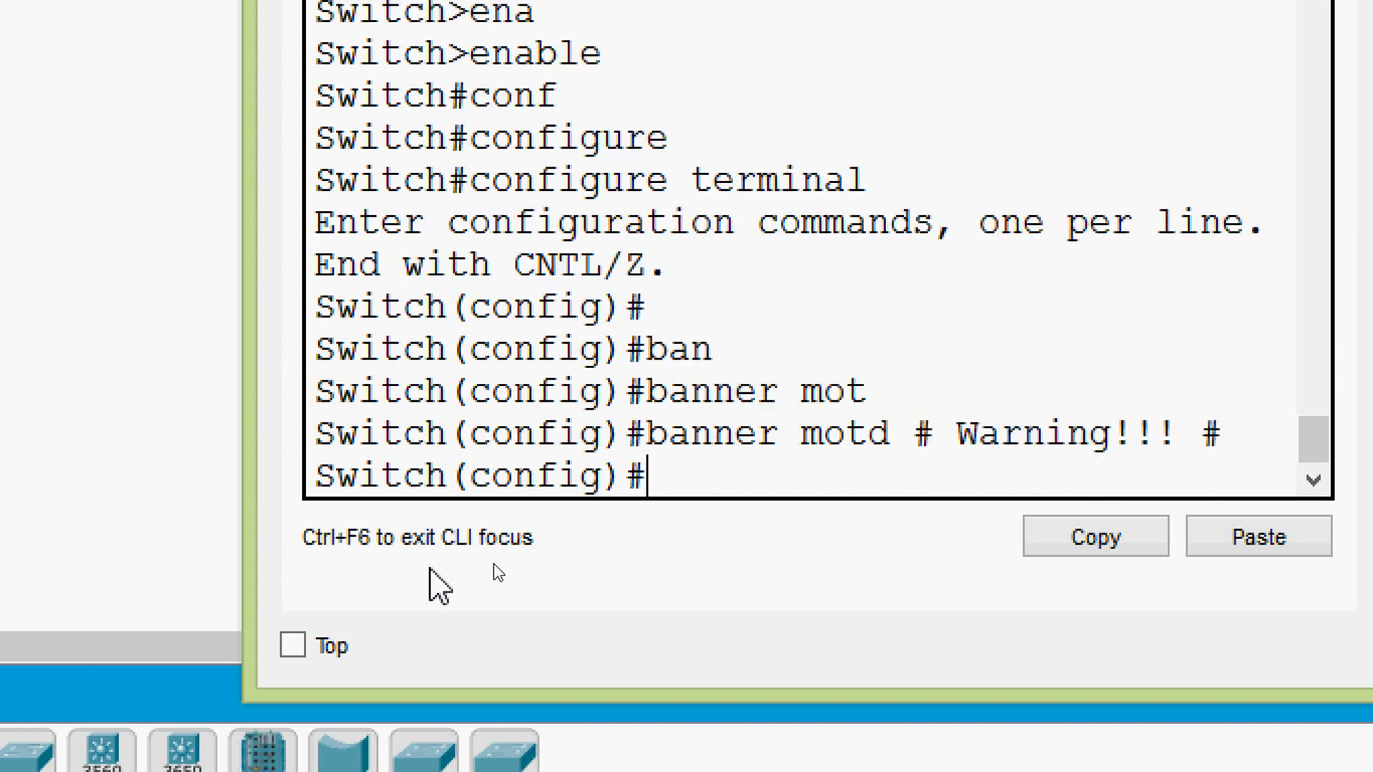
key(Return)
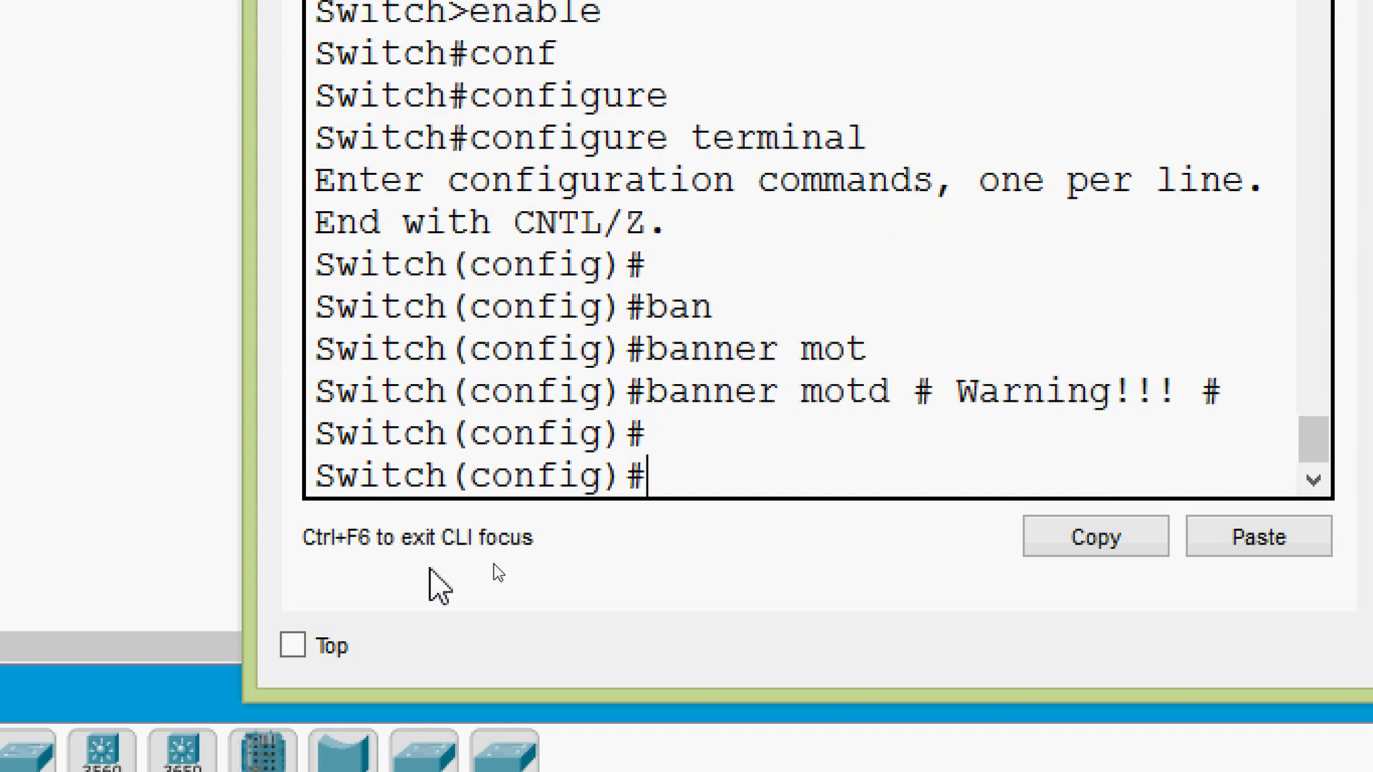
key(ctrl+z)
key(Return)
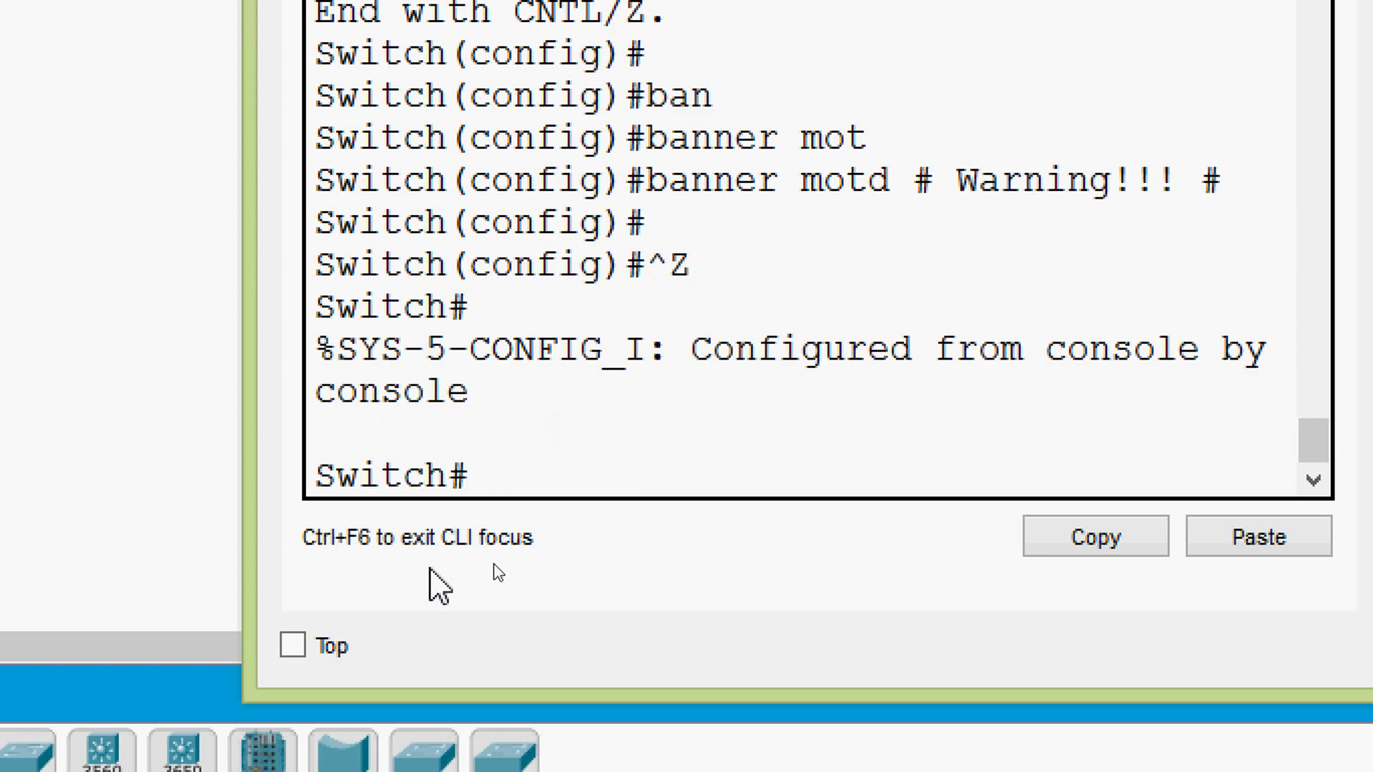
Exit and start a new console session, confirming the 'Warning!!!' banner above Switch>.
text(exit)
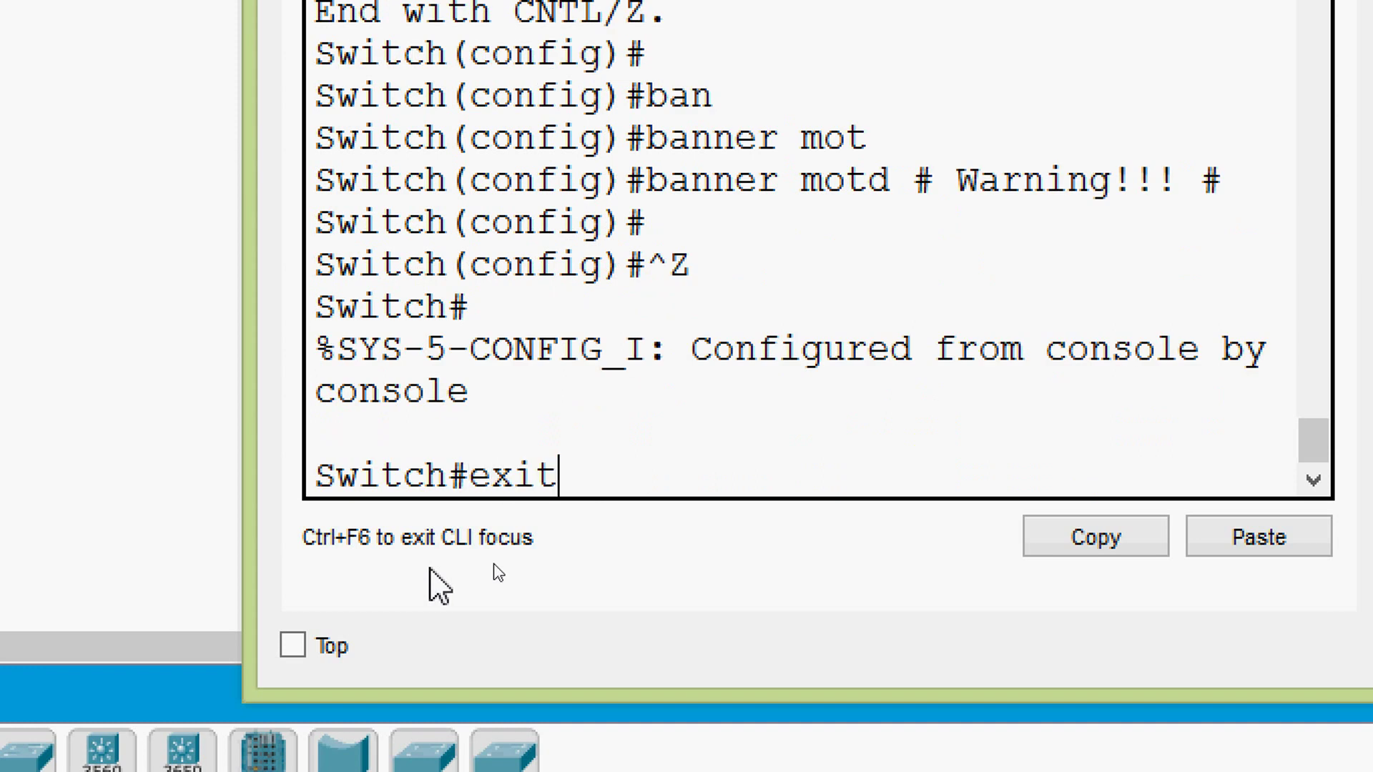
key(Return)
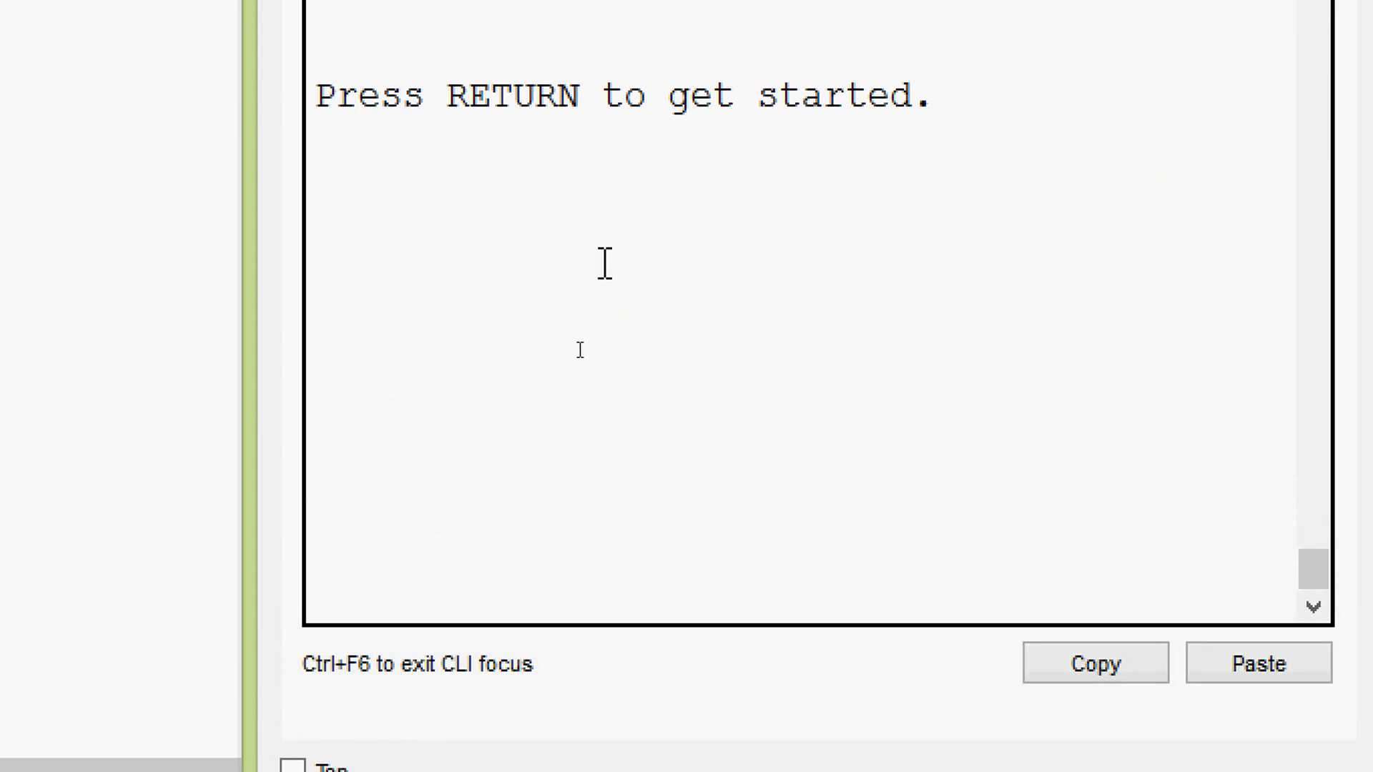
key(Return)
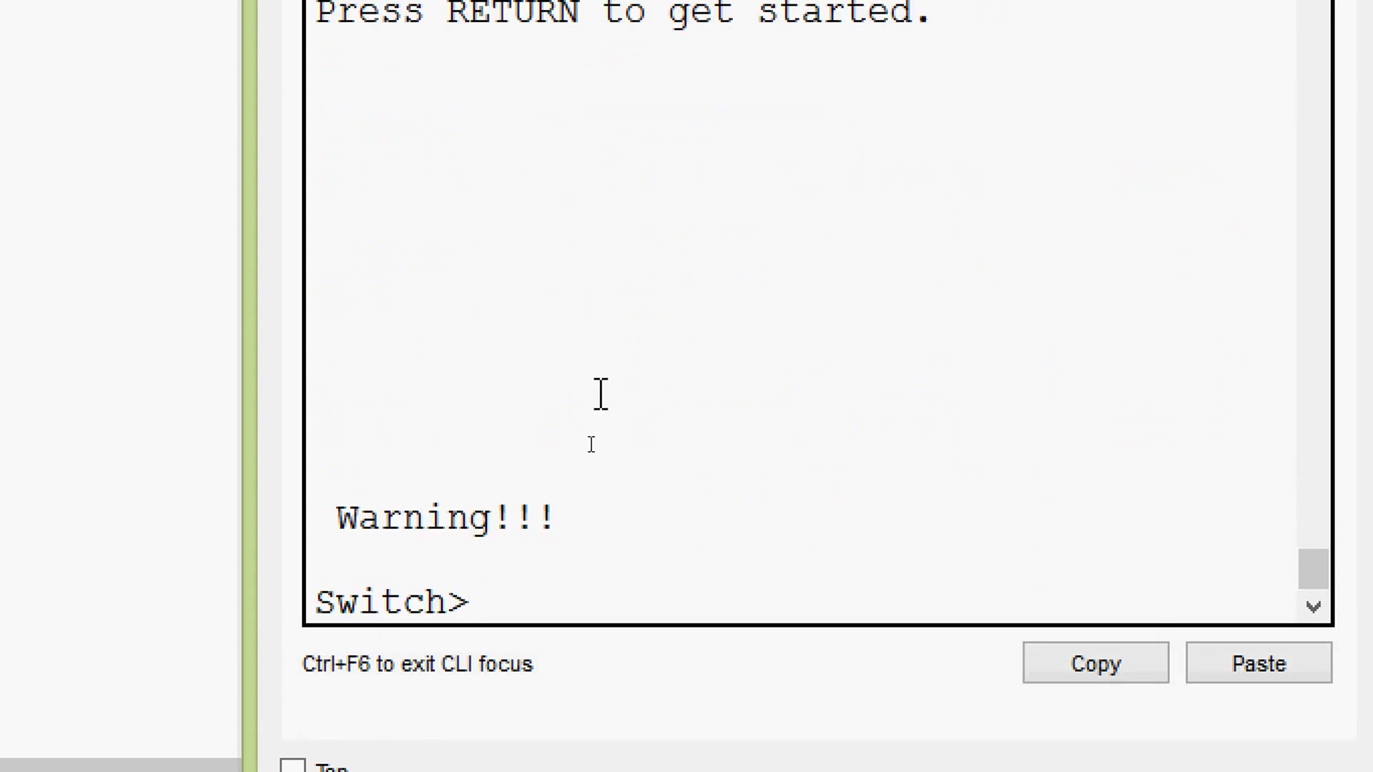
drag(593, 513, 316, 521)
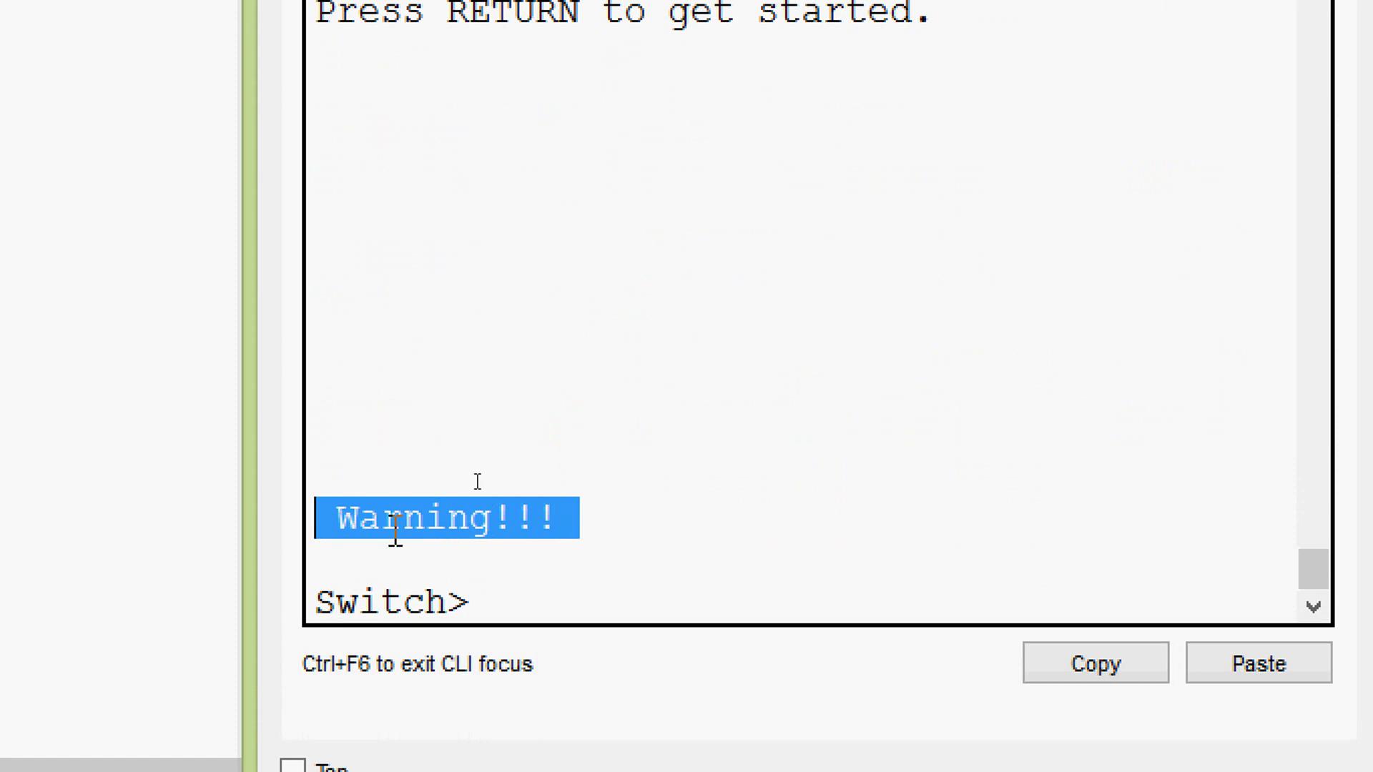
click(555, 533)
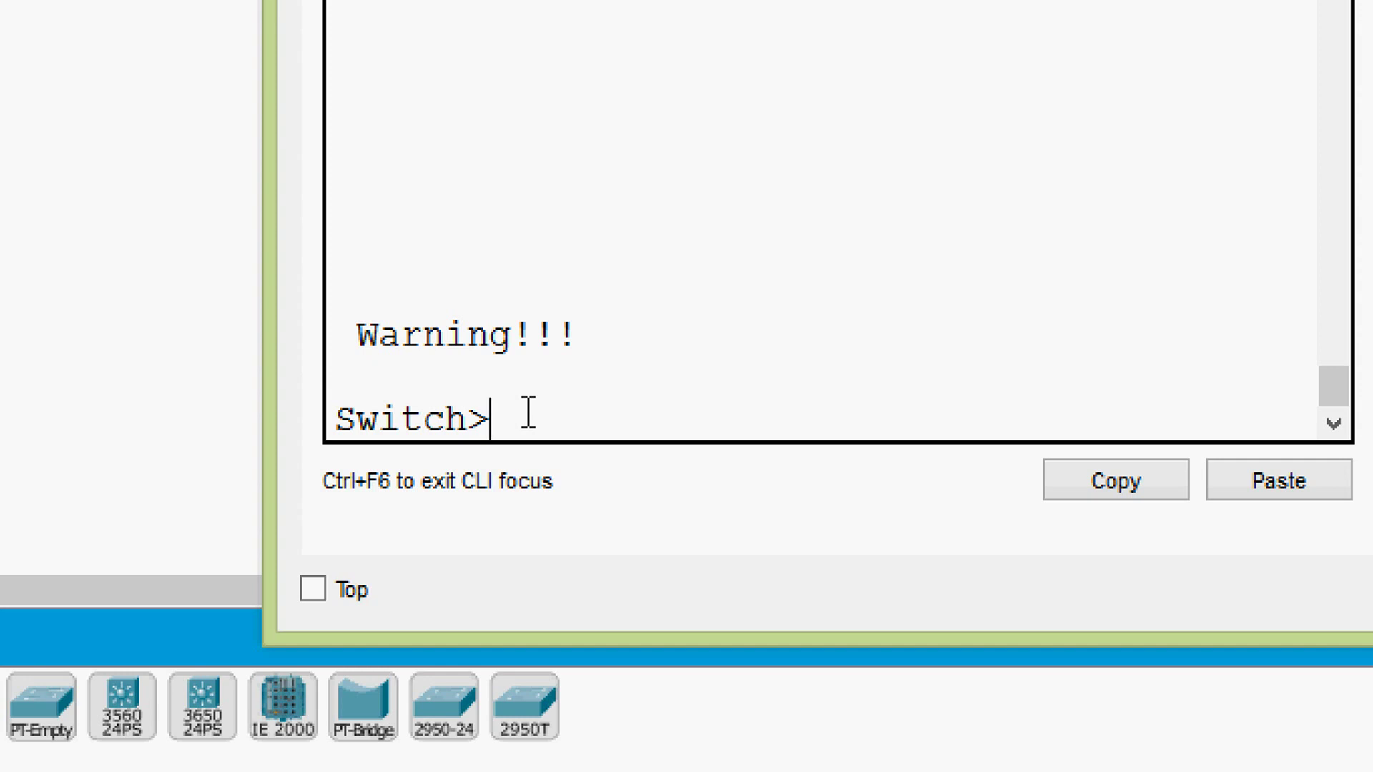
Go back into global configuration mode via enable and configure terminal.
text(ena)
key(Tab)
key(Return)
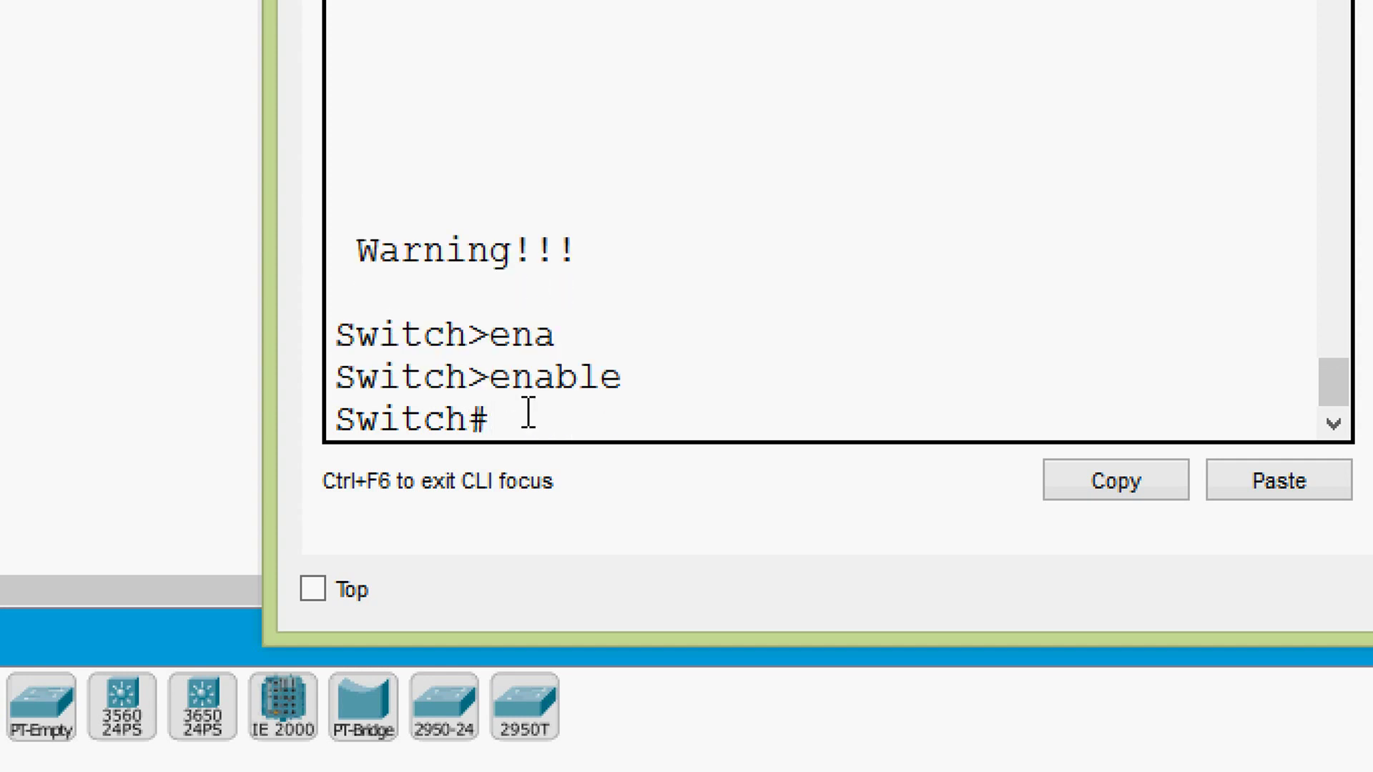
text(conf)
key(Tab)
text(t)
key(Tab)
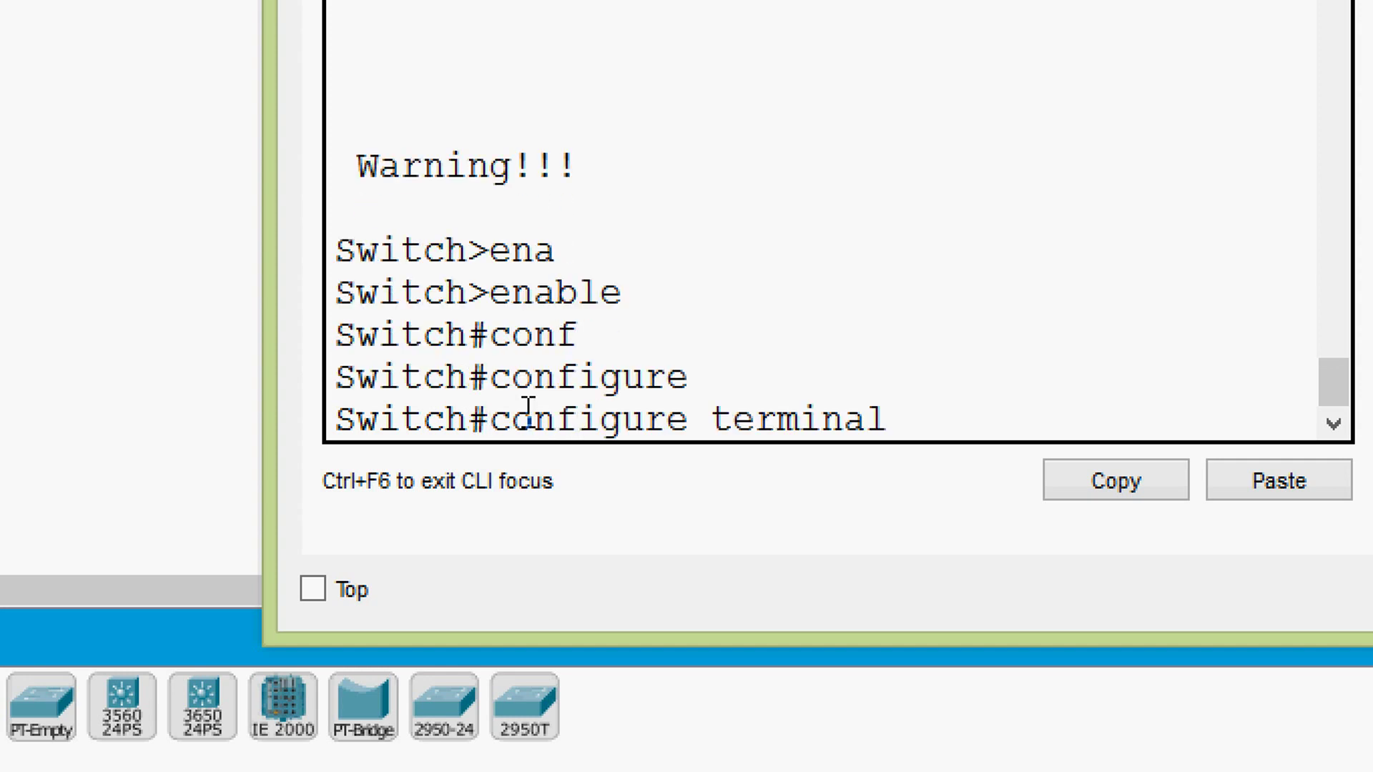
key(Return)
key(Return)
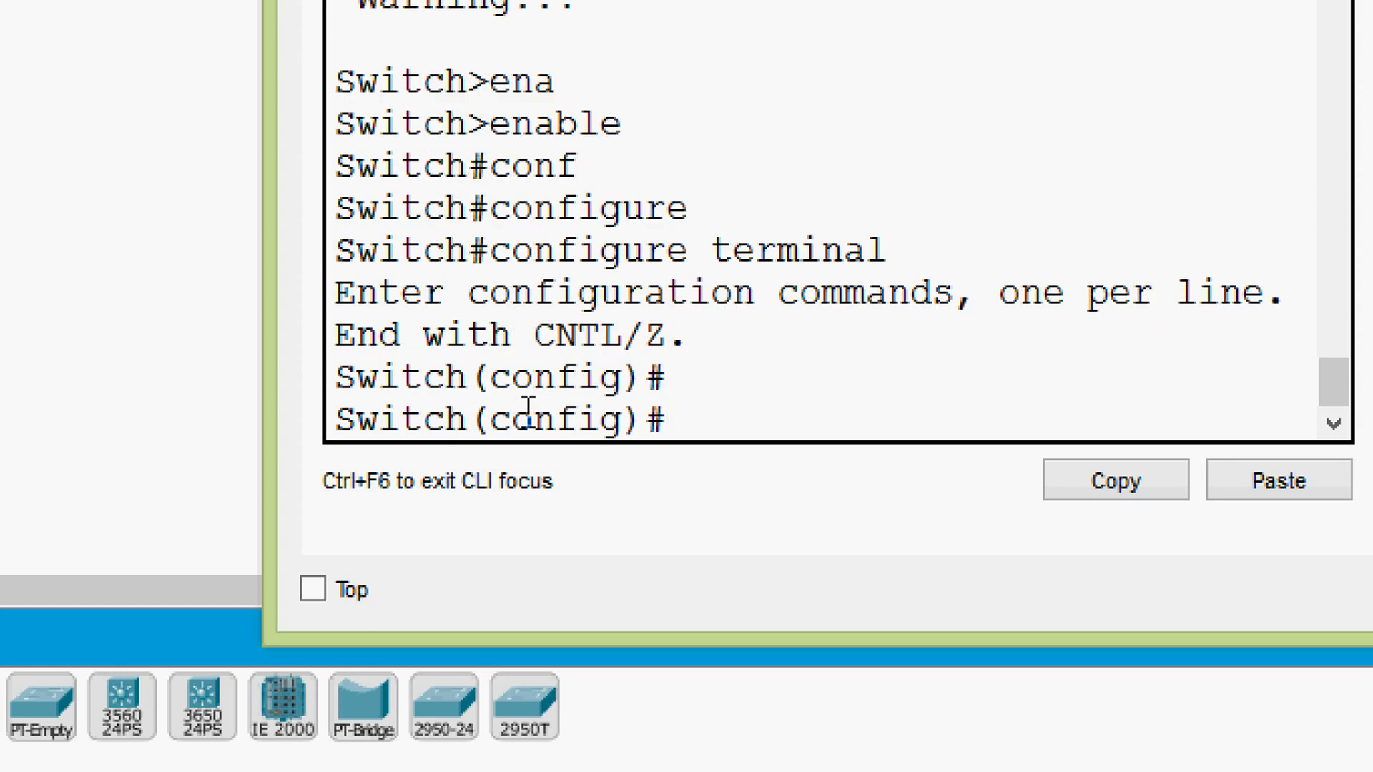
Remove the banner with no banner motd, checking help with ?, then return to Switch#.
text(no ba)
key(Tab)
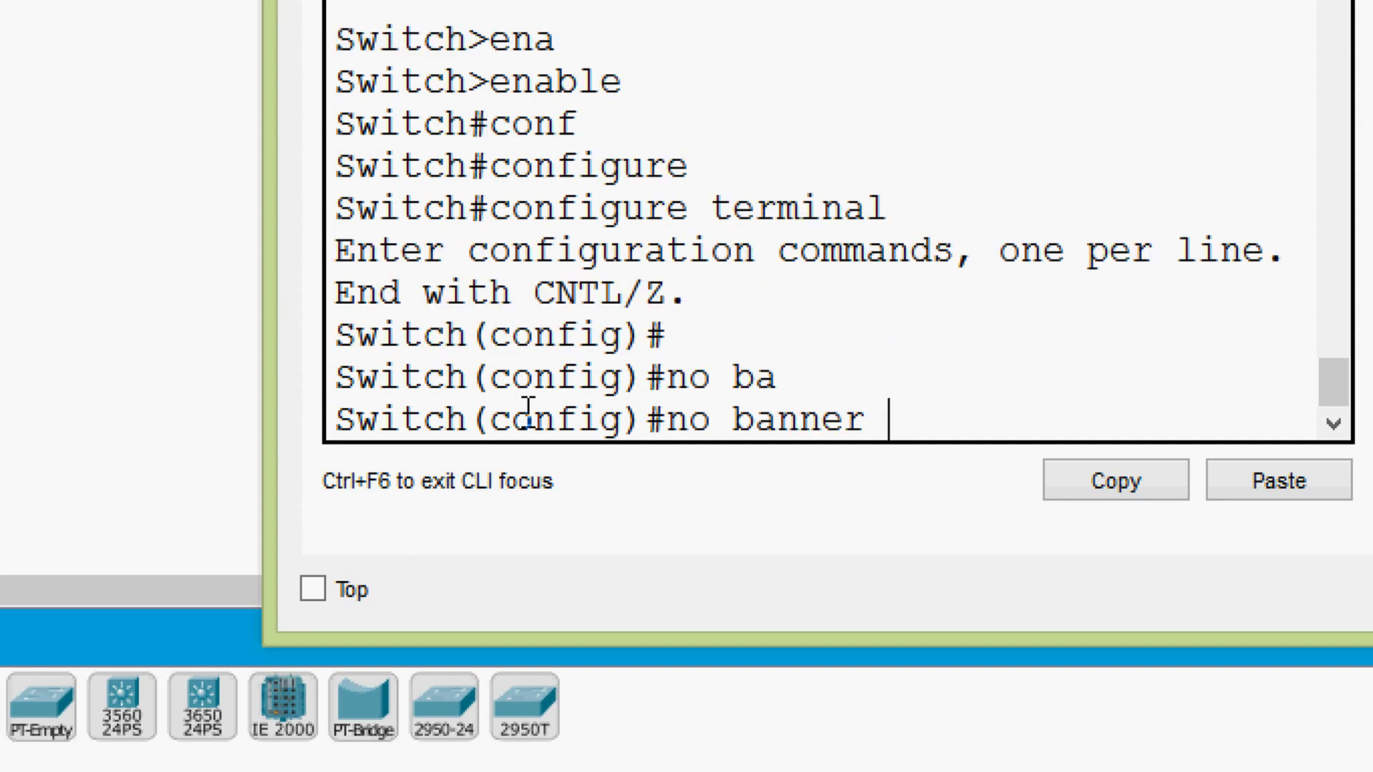
text(mot)
key(Tab)
text(?)
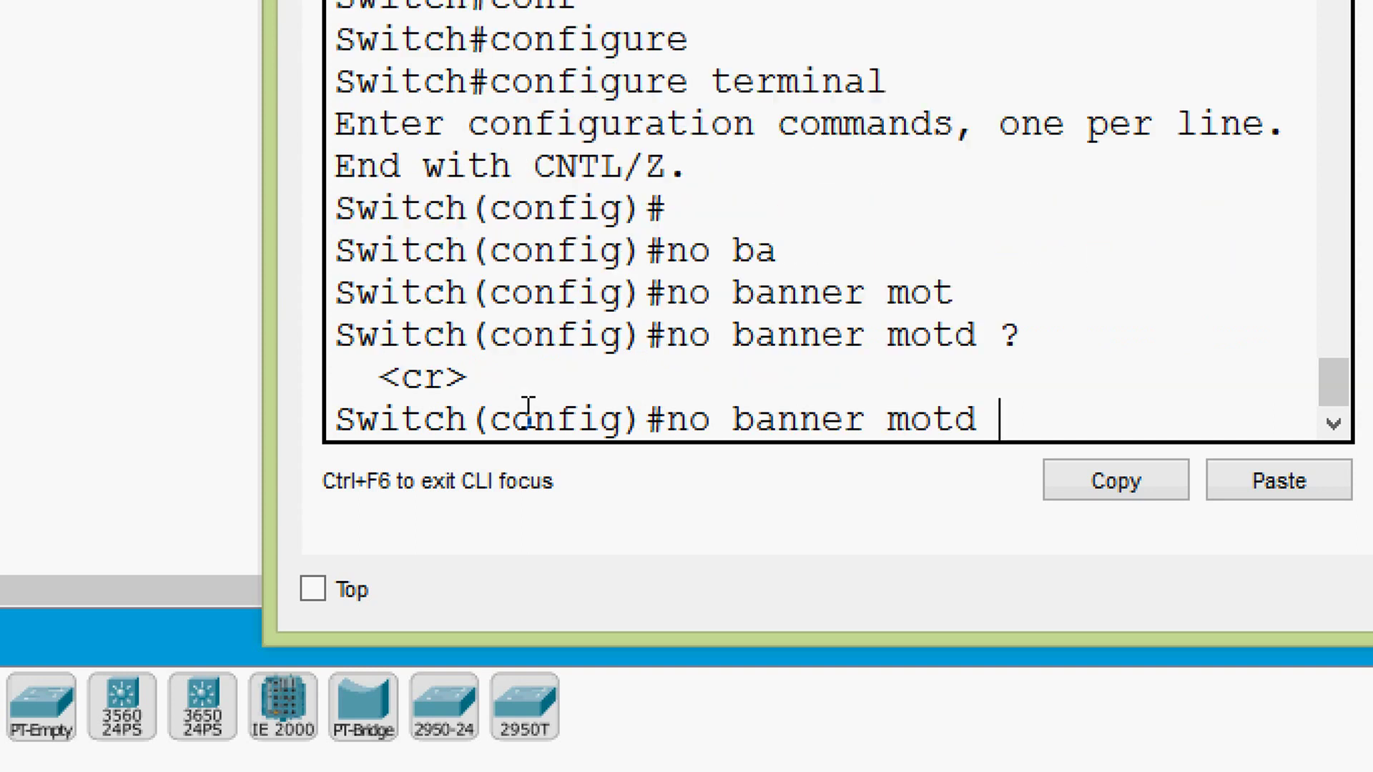
key(Return)
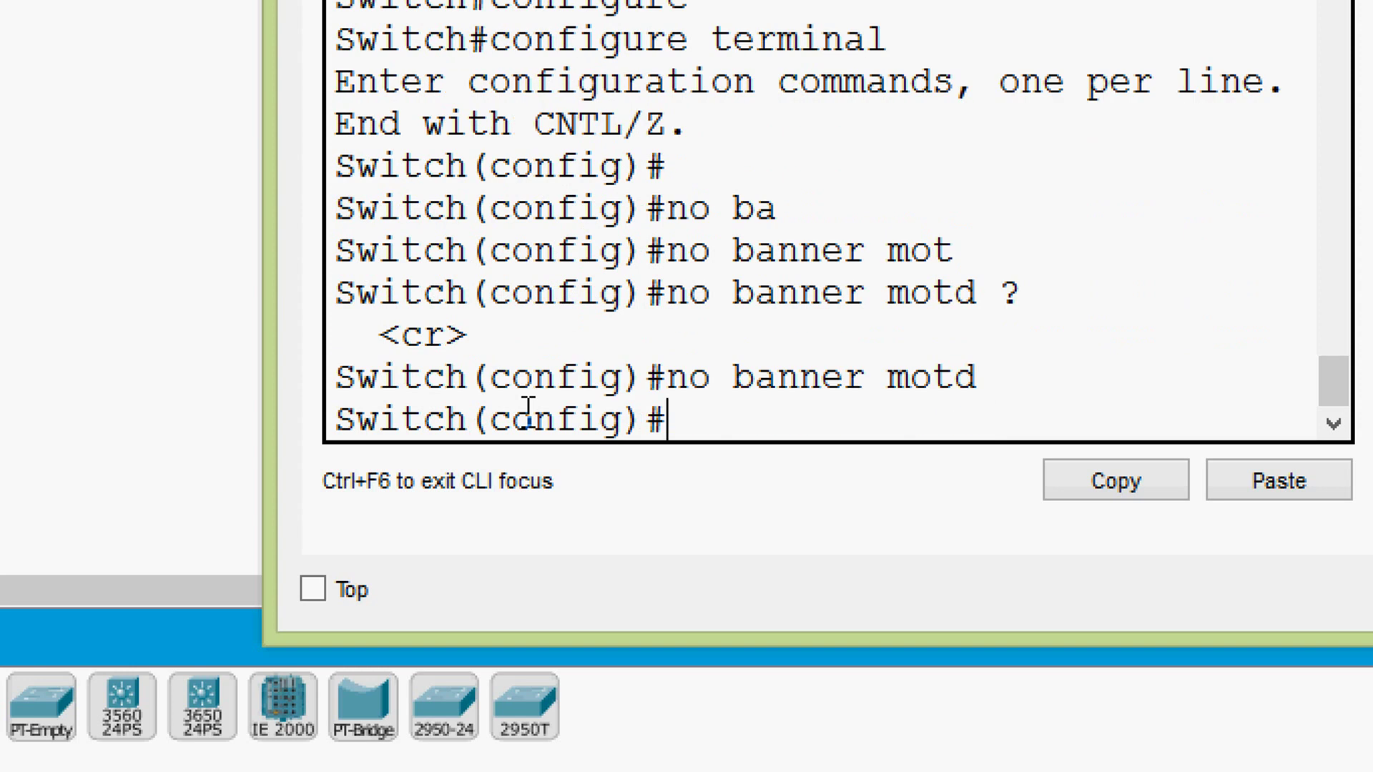
key(ctrl+z)
key(Return)
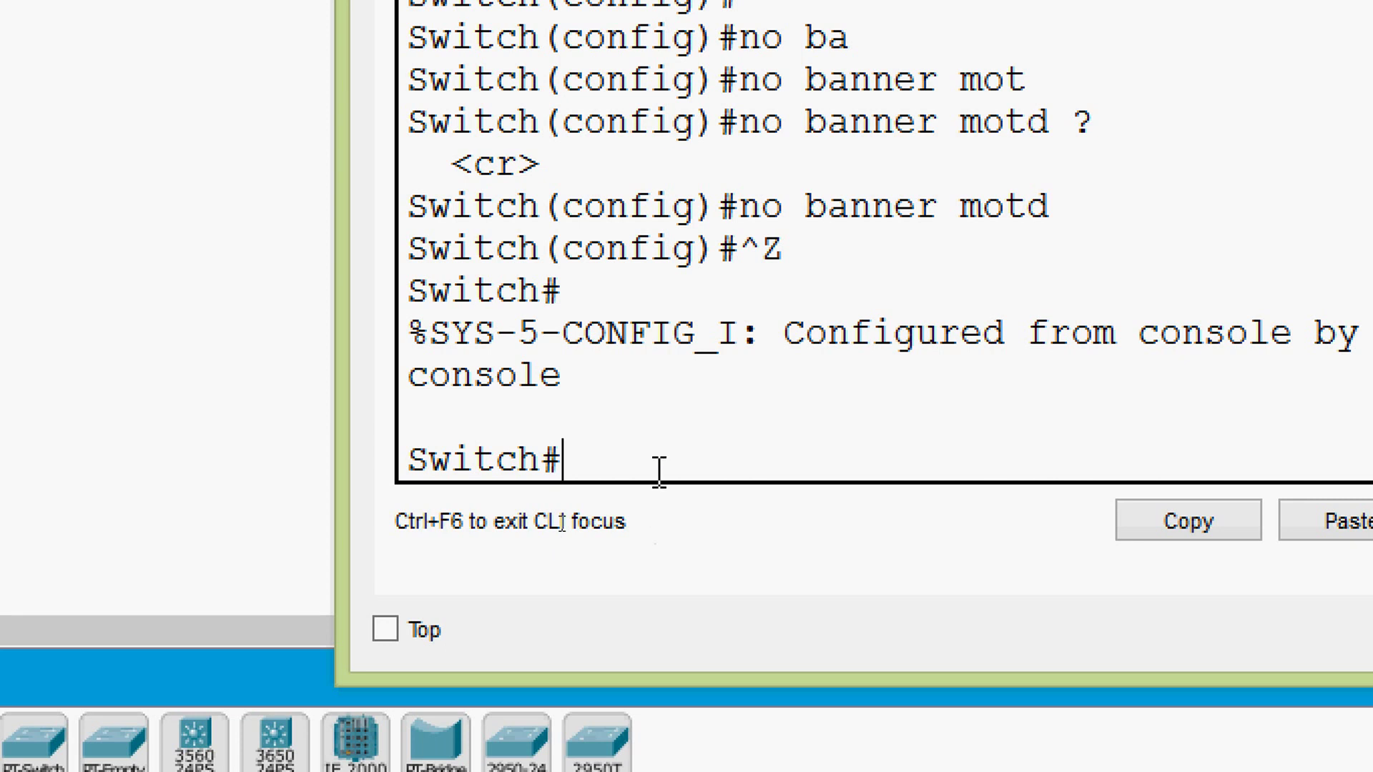
Exit and log back in, confirming the session opens straight to a bare Switch> prompt.
text(exit)
key(Return)
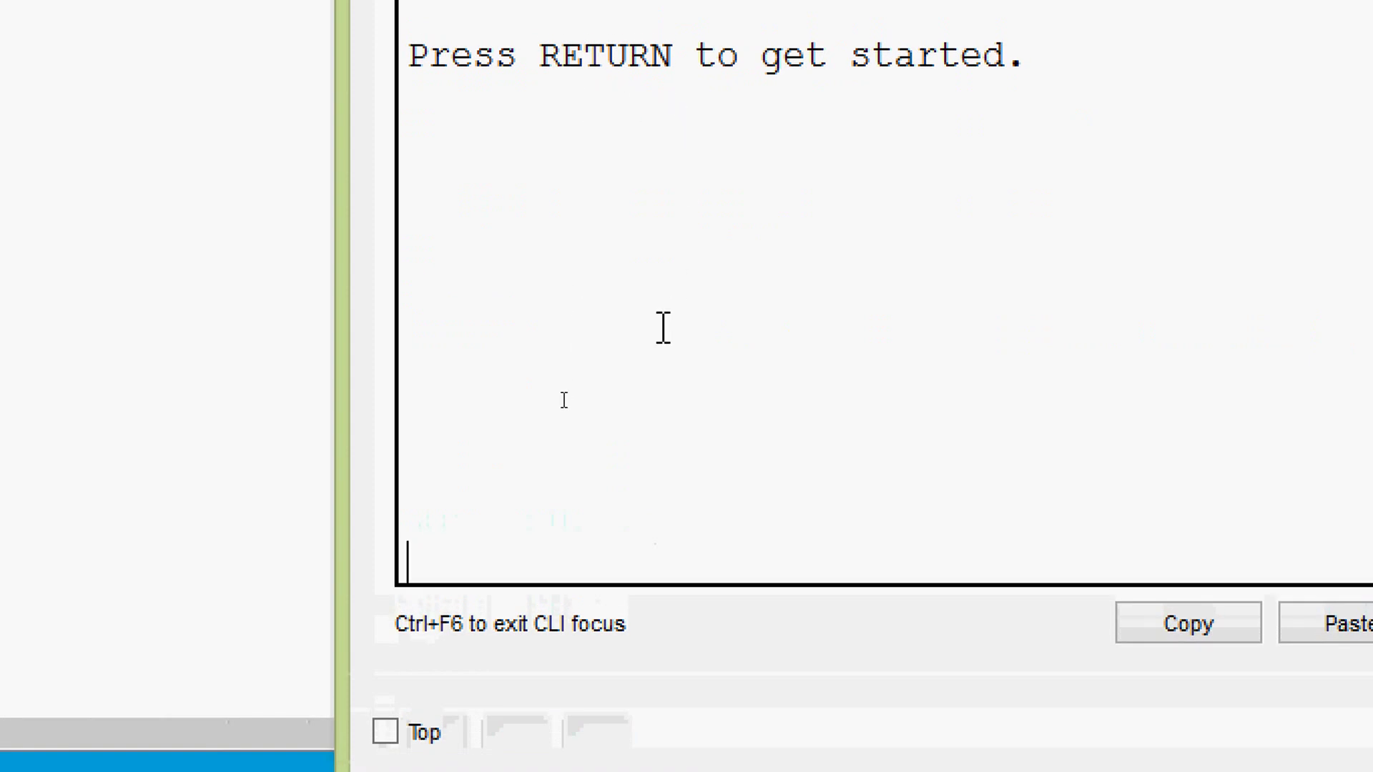
key(Return)
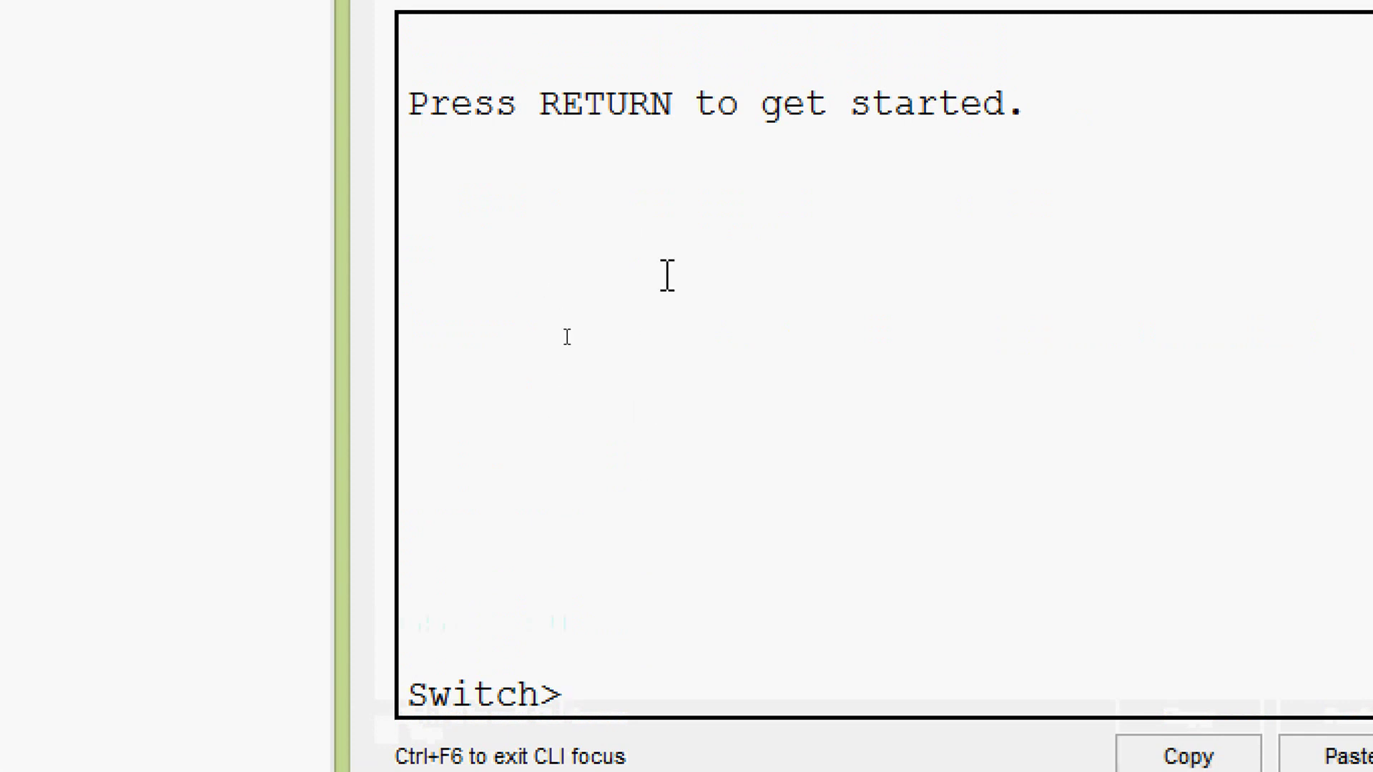
drag(599, 687, 405, 693)
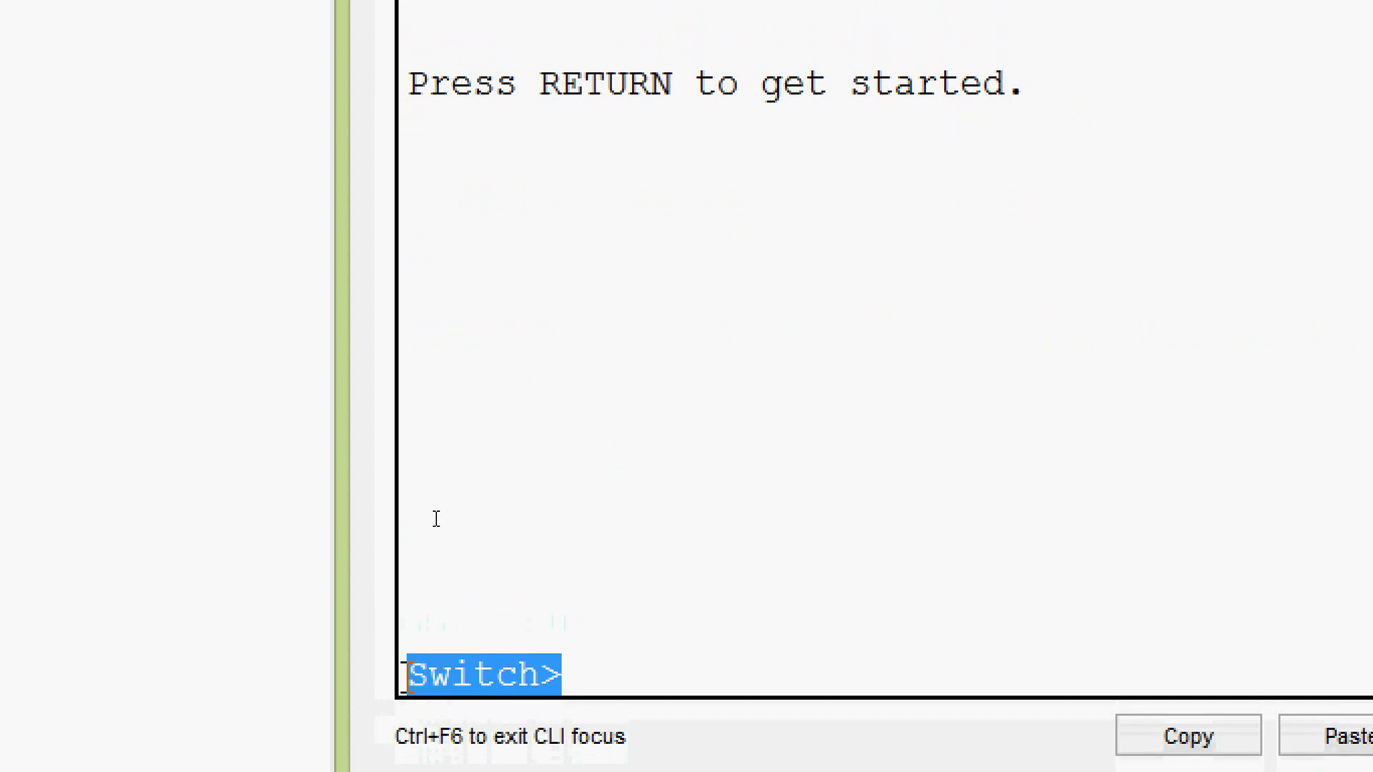
click(572, 668)
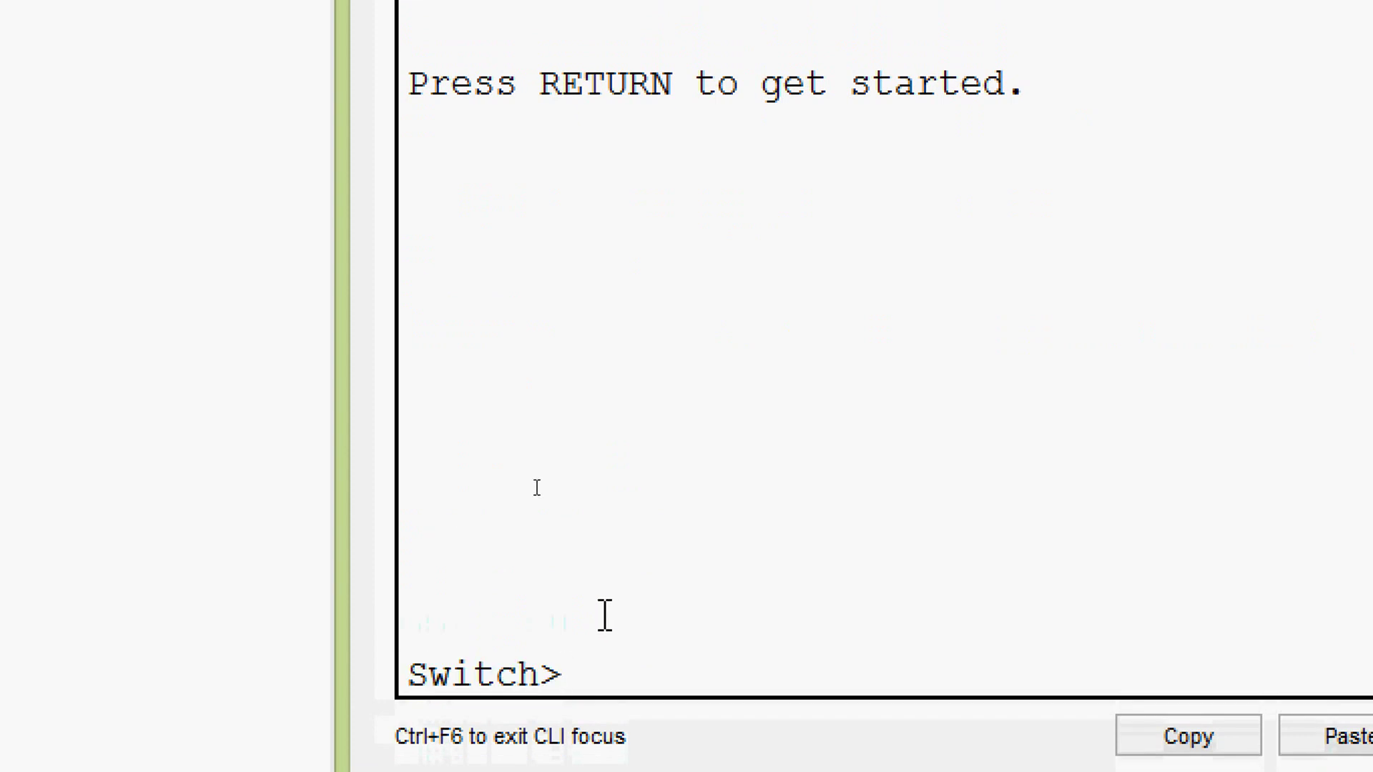